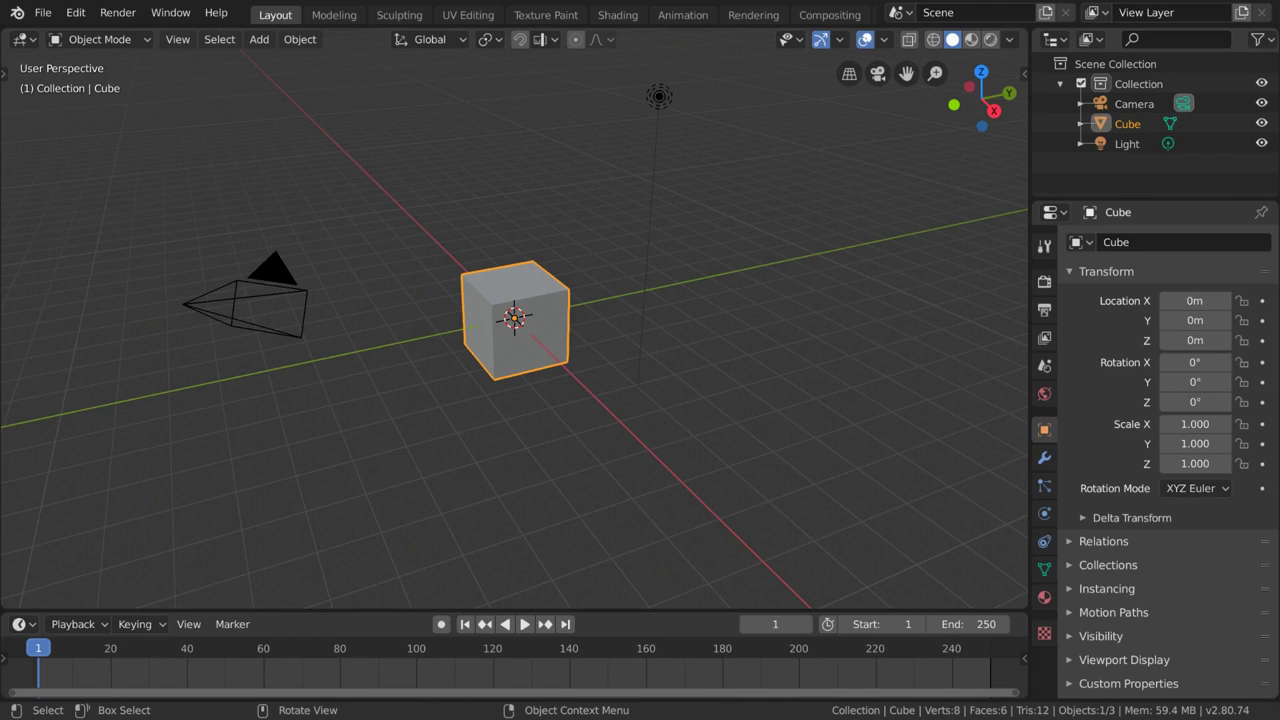
# - In the Shading workspace, put the cube in Edit Mode and select all its geometry
pyautogui.click(616, 14)
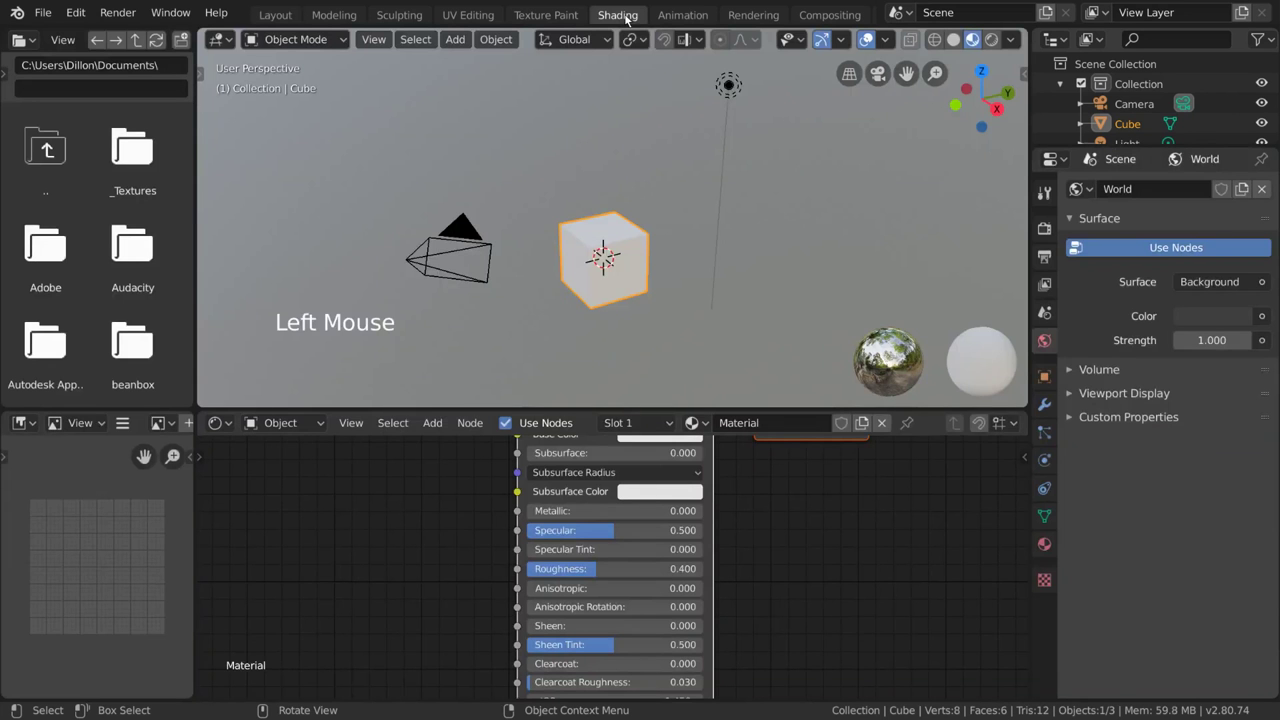
pyautogui.click(630, 233)
pyautogui.moveTo(295, 39); pyautogui.dragTo(337, 82)
pyautogui.click(600, 214)
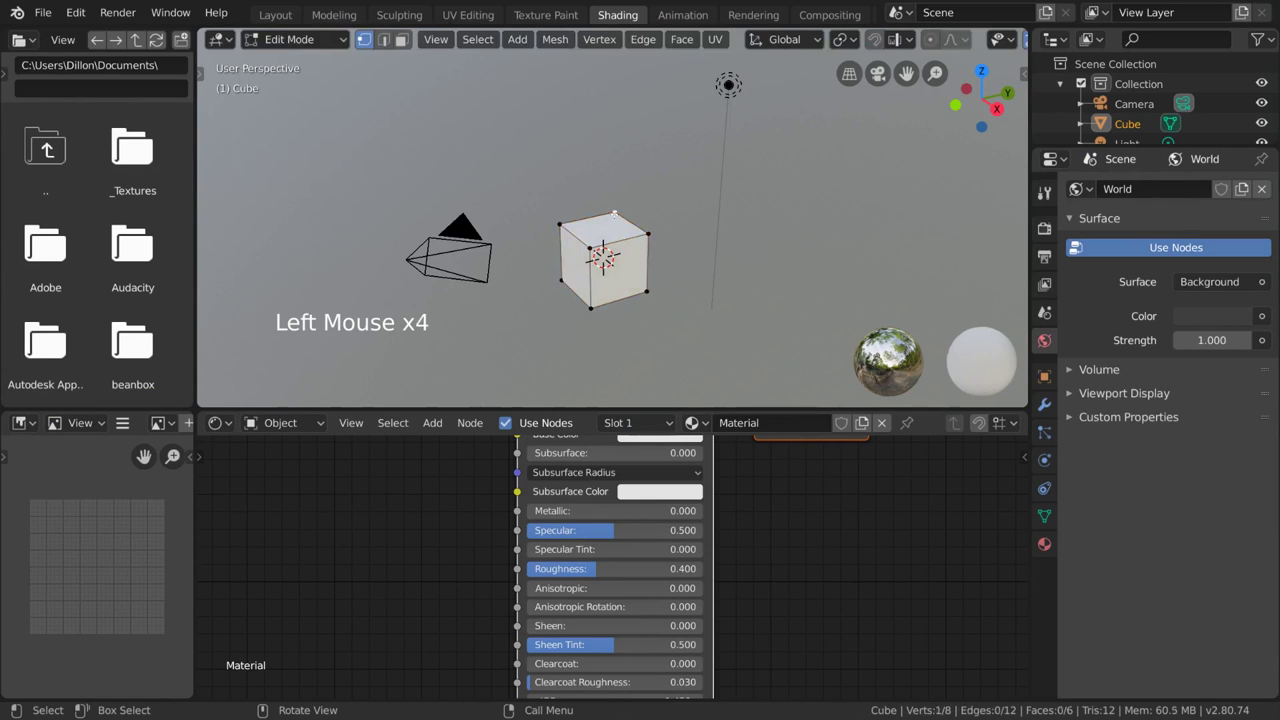
pyautogui.press('a')
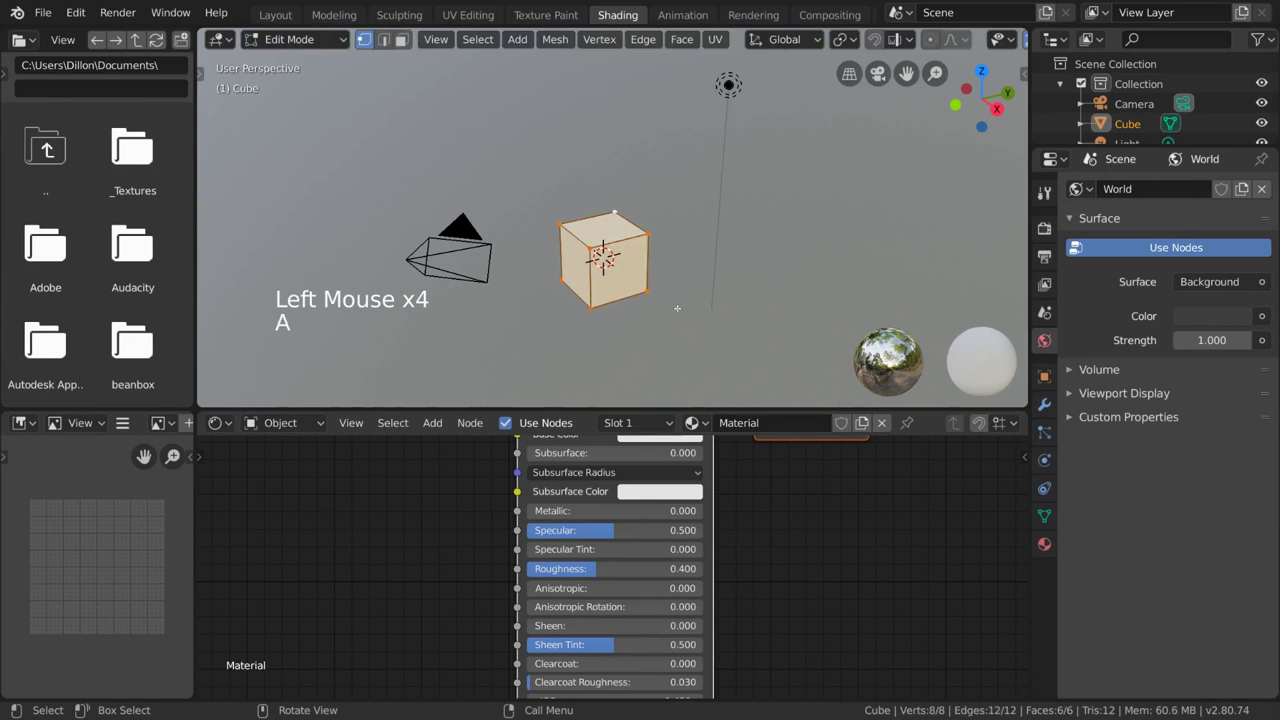
# - Turn the lower-left panel into a UV Editor showing the cube's cross-shaped UV layout
pyautogui.click(24, 422)
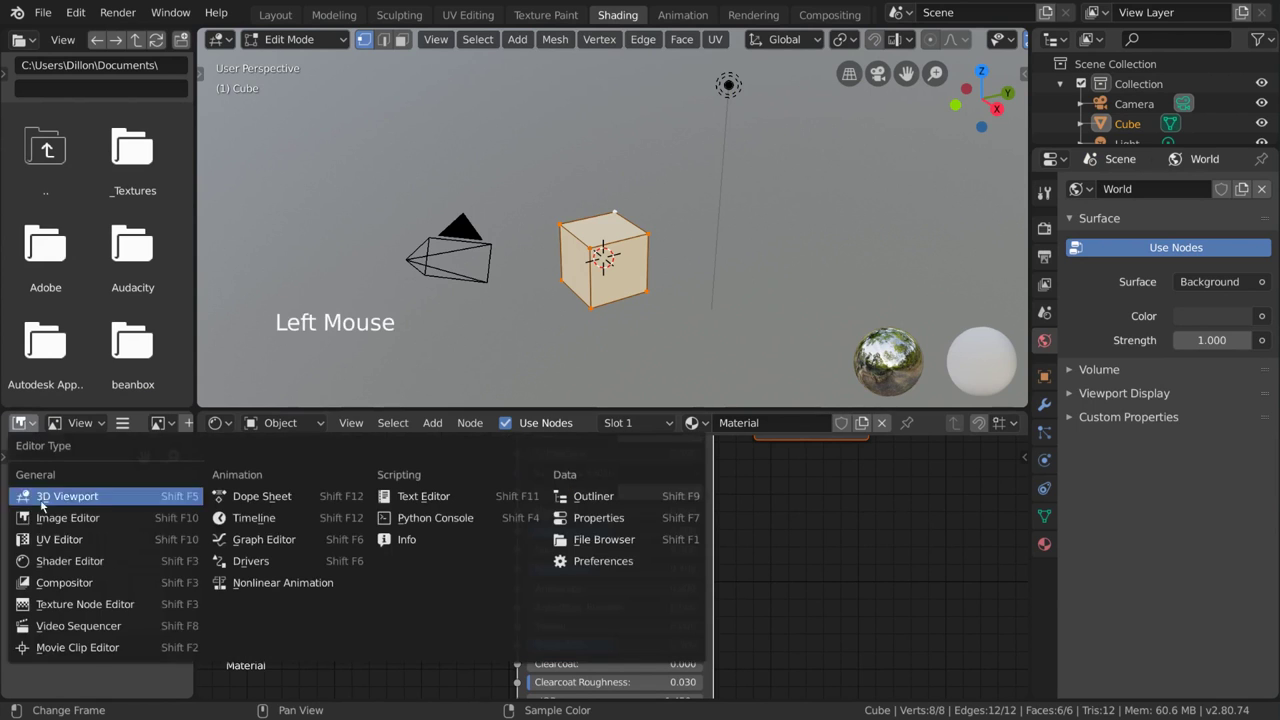
pyautogui.click(137, 543)
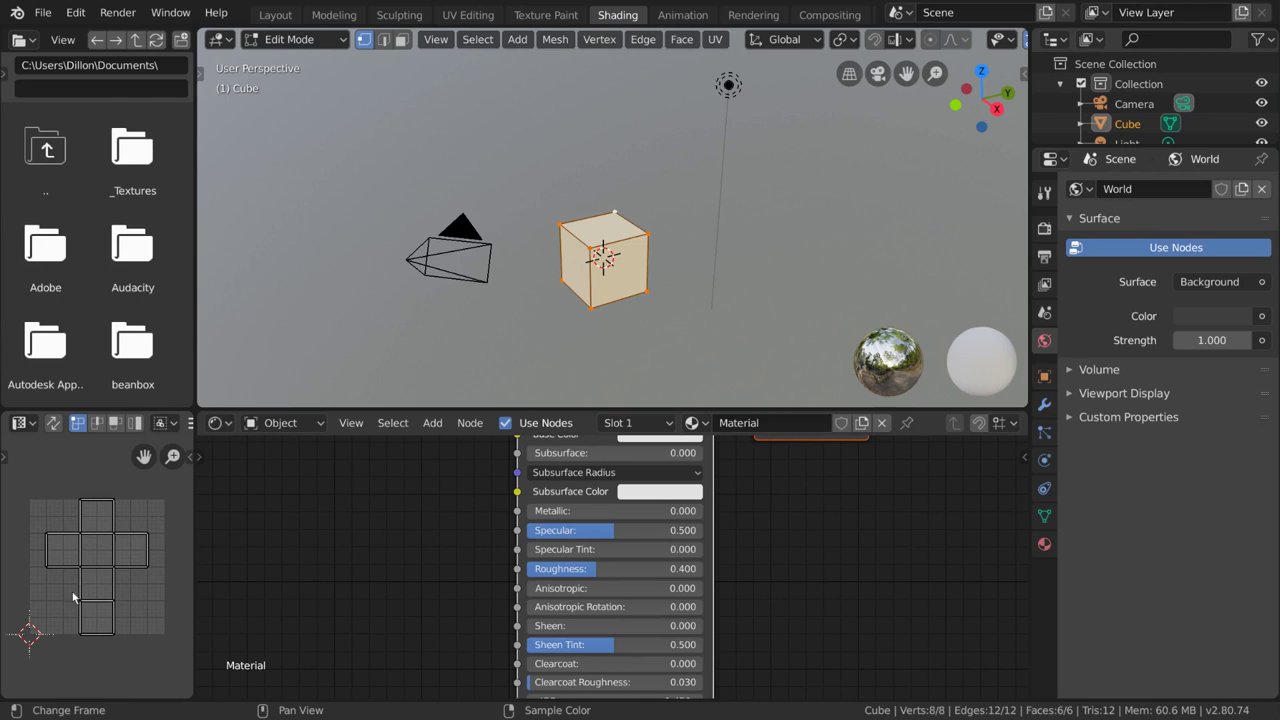
pyautogui.scroll(-15, 127, 429)
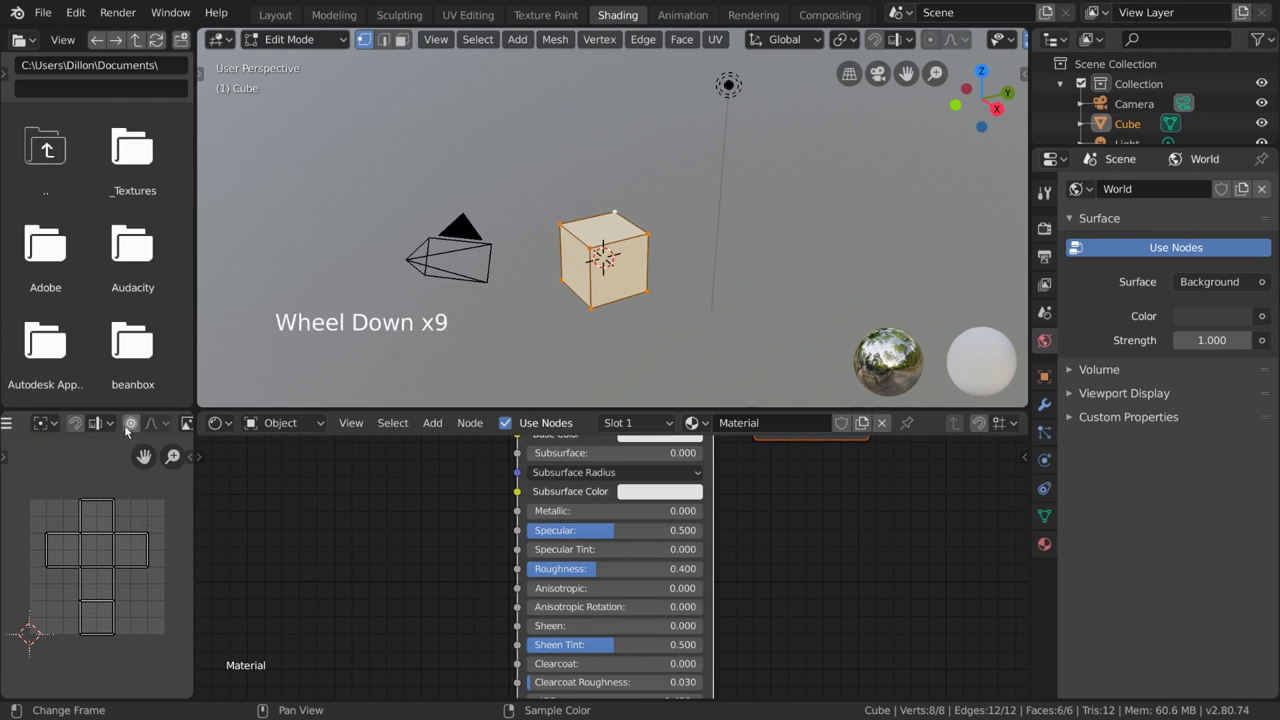
pyautogui.click(64, 423)
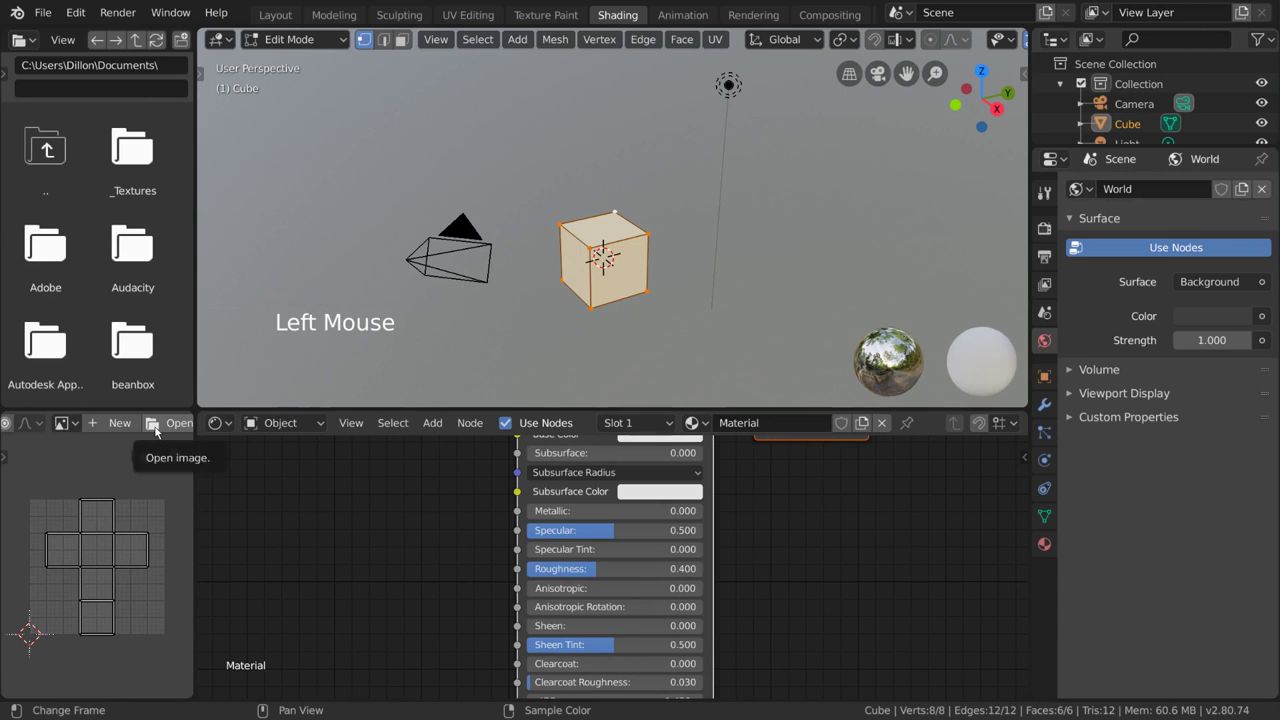
pyautogui.scroll(16, 128, 424)
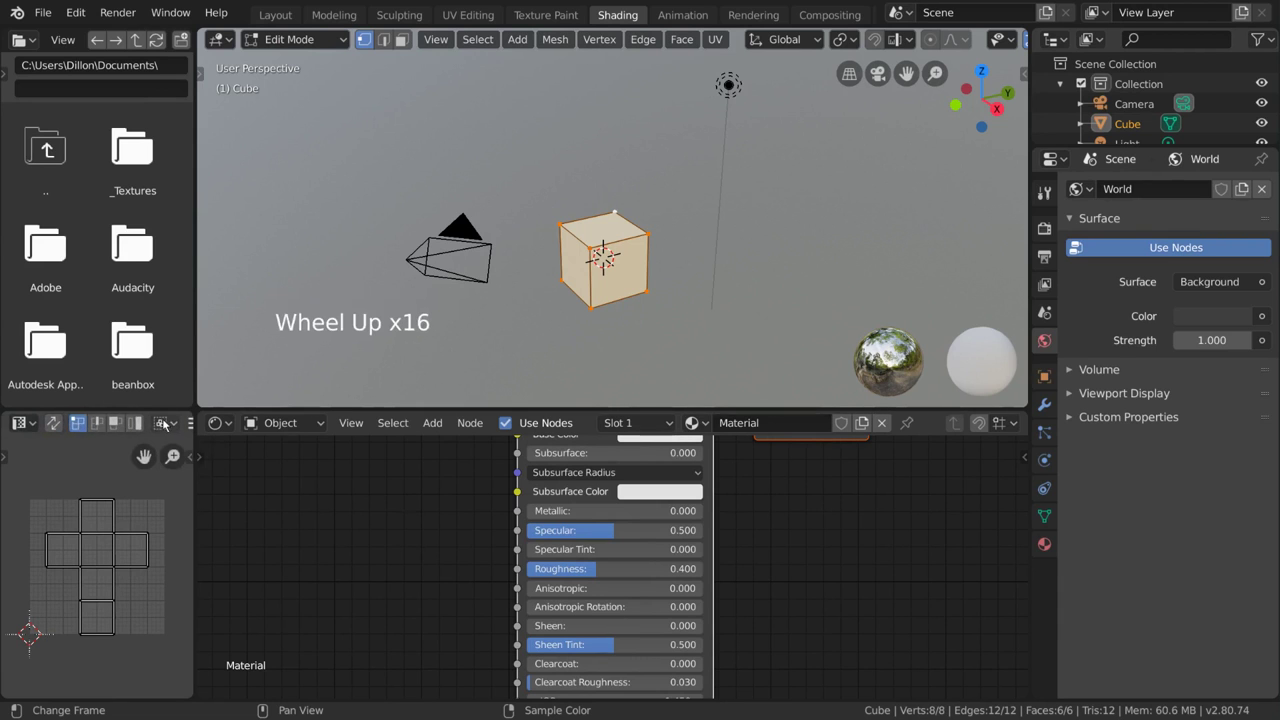
# - Go from UV Editing back to Shading, enter Edit Mode and select all UVs
pyautogui.click(468, 16)
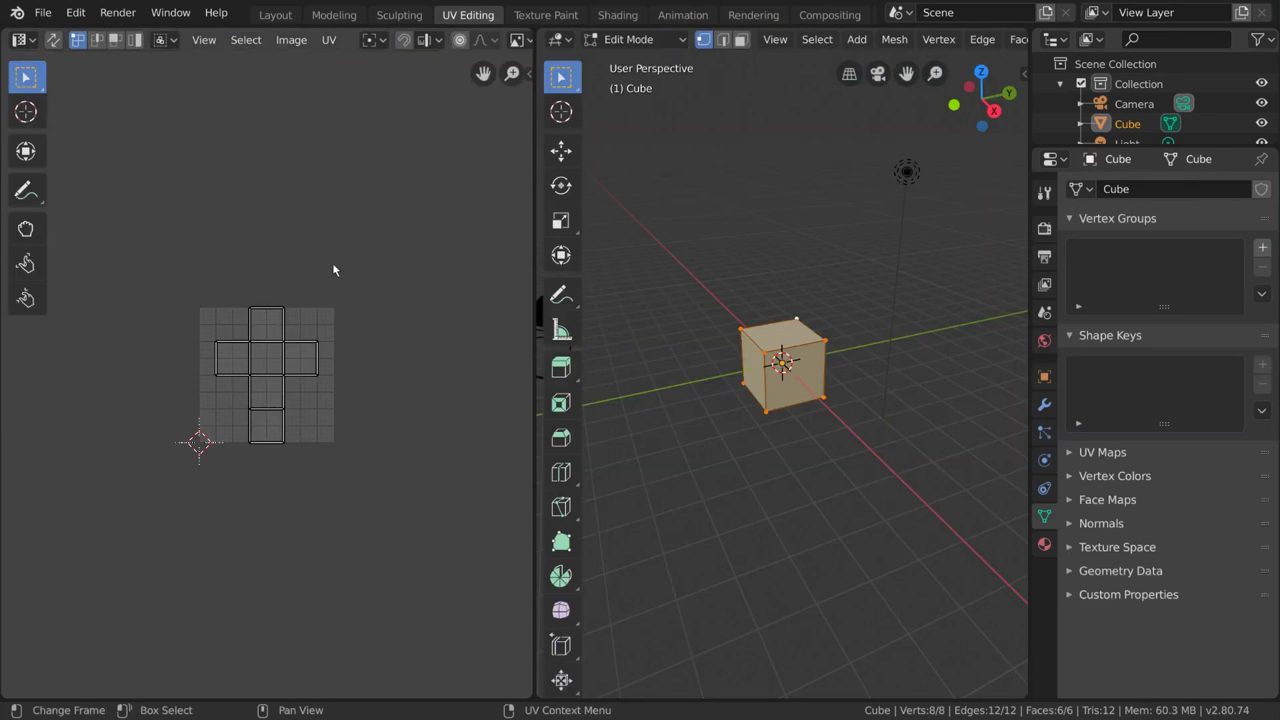
pyautogui.click(617, 15)
pyautogui.press('Tab')
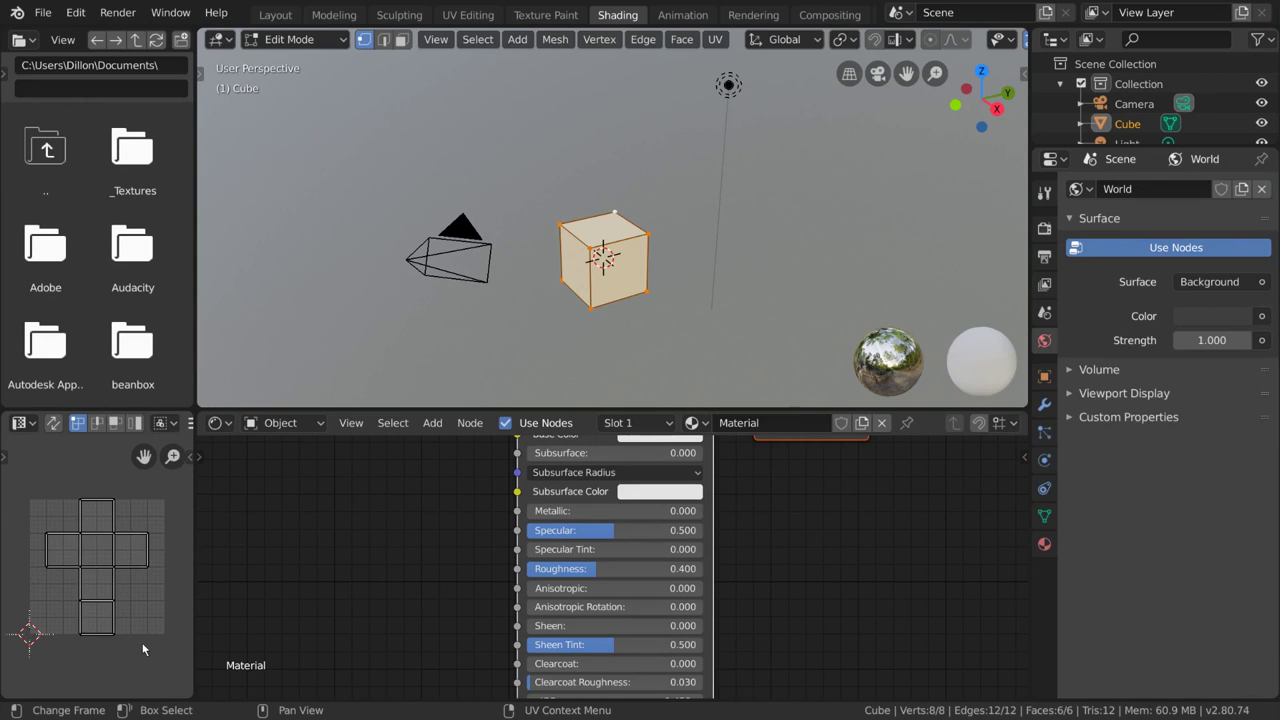
pyautogui.press('a')
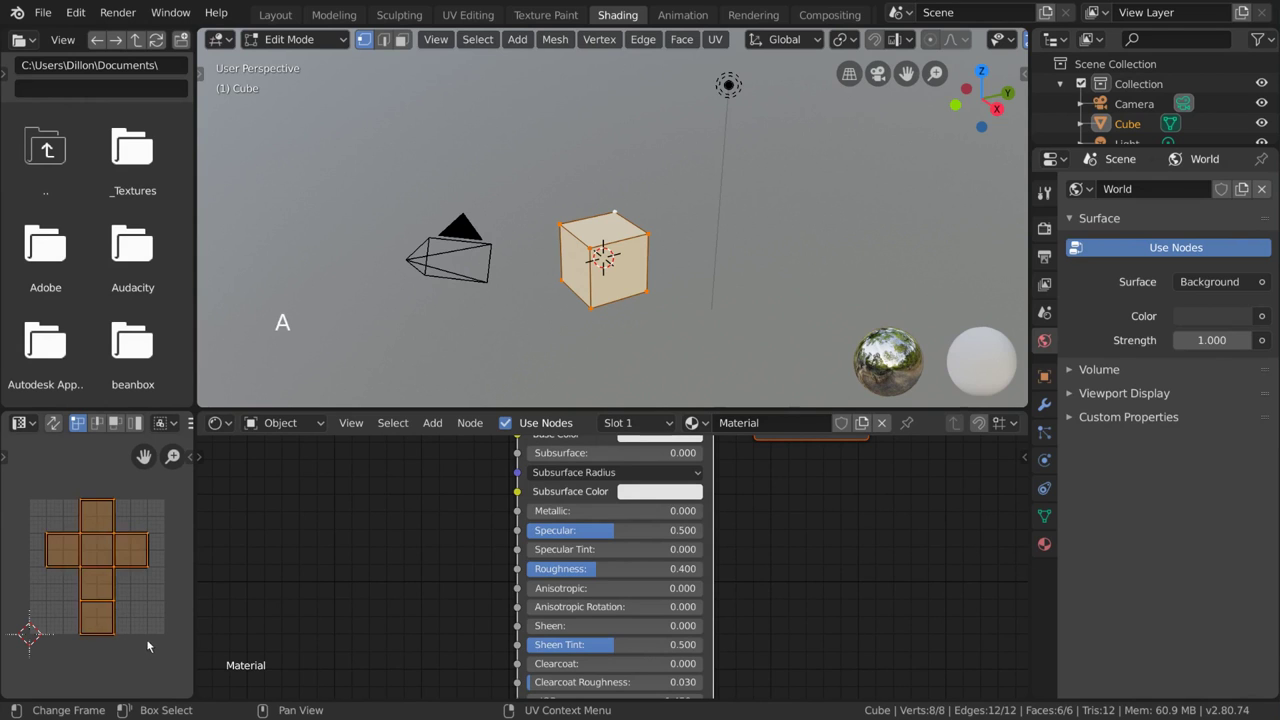
# - Add wood_planks_03-color.png from the _Textures folder to the Shader Editor as an image node
pyautogui.click(138, 170)
pyautogui.click(142, 264)
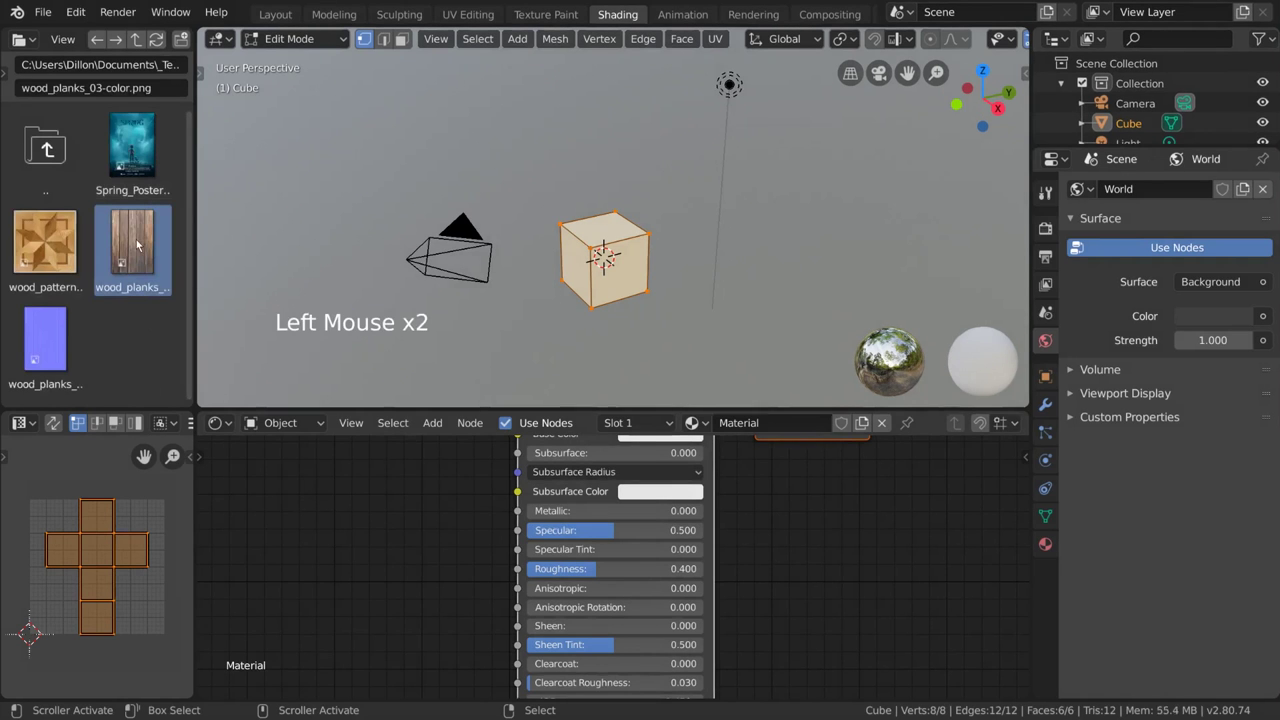
pyautogui.moveTo(149, 239); pyautogui.dragTo(269, 498)
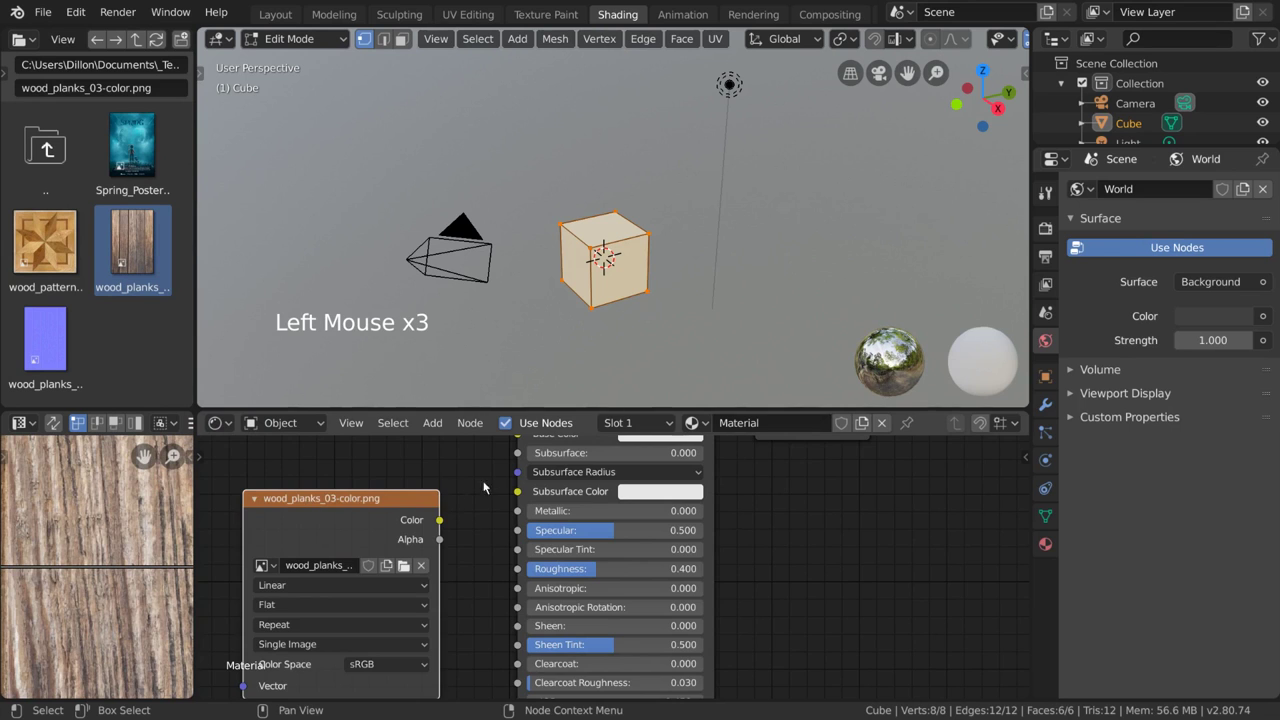
# - Position the image node and connect its Color output to the material's Base Color
pyautogui.moveTo(484, 487); pyautogui.dragTo(532, 511, button='middle')
pyautogui.scroll(-11, 140, 522)
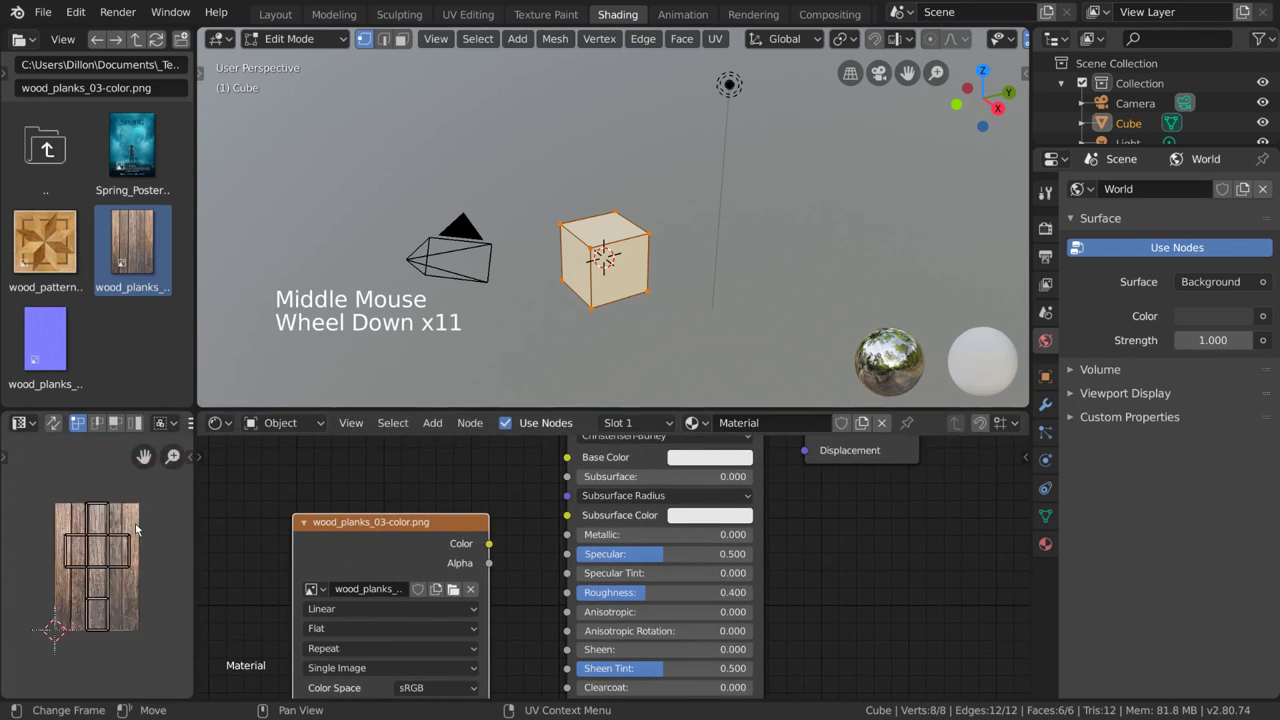
pyautogui.scroll(-1, 137, 530)
pyautogui.moveTo(455, 553); pyautogui.dragTo(436, 473)
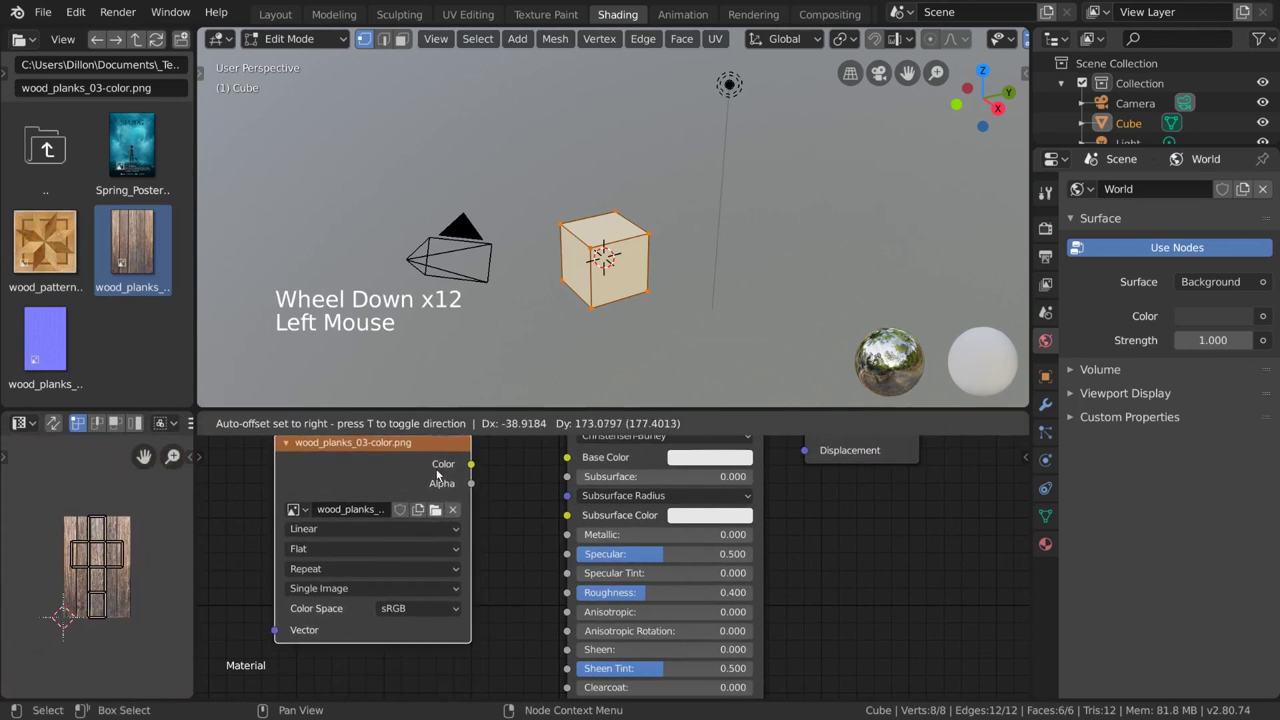
pyautogui.moveTo(514, 487); pyautogui.dragTo(522, 528, button='middle')
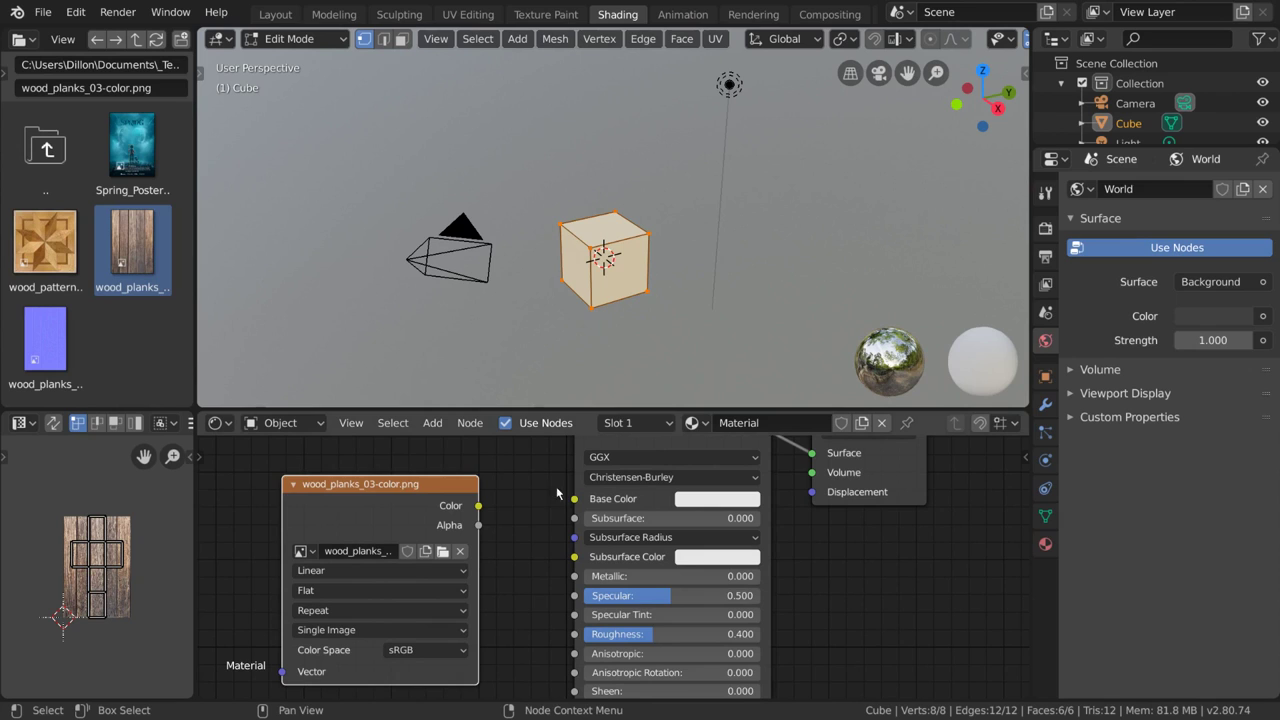
pyautogui.moveTo(479, 506); pyautogui.dragTo(578, 502)
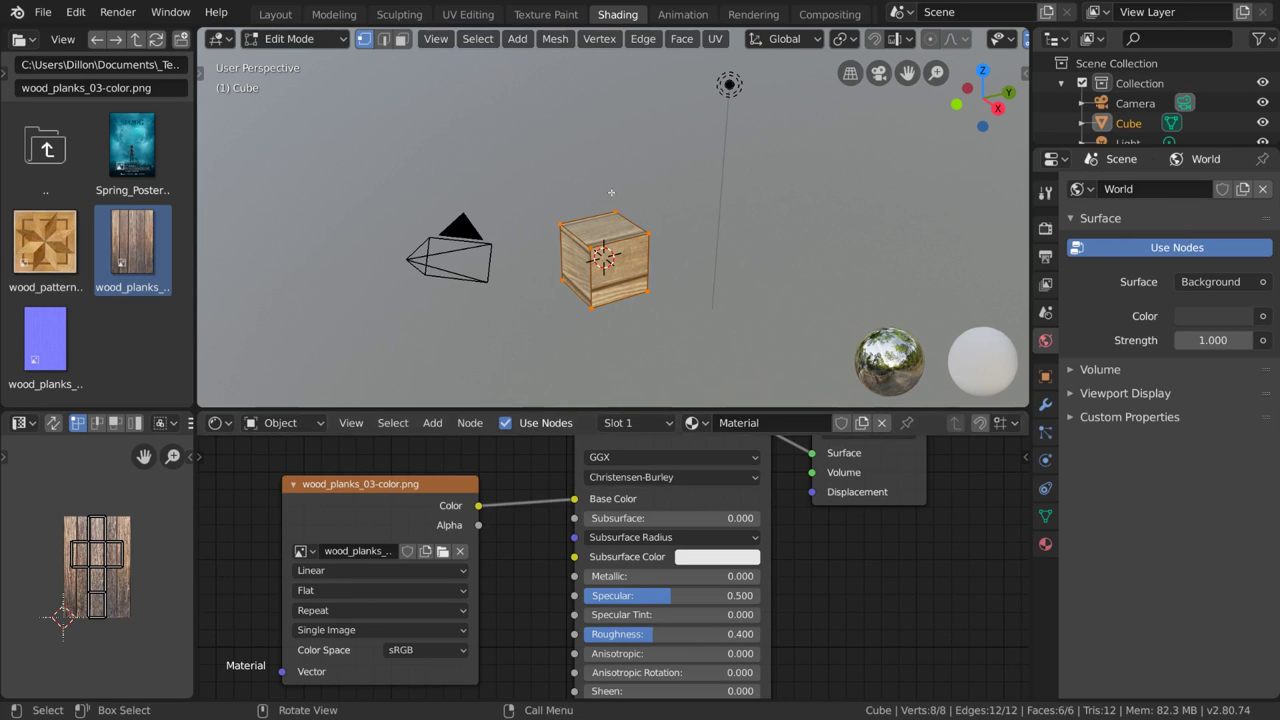
# - Keep the viewport in Look Dev shading and select several edges of the UV layout
pyautogui.press('z')
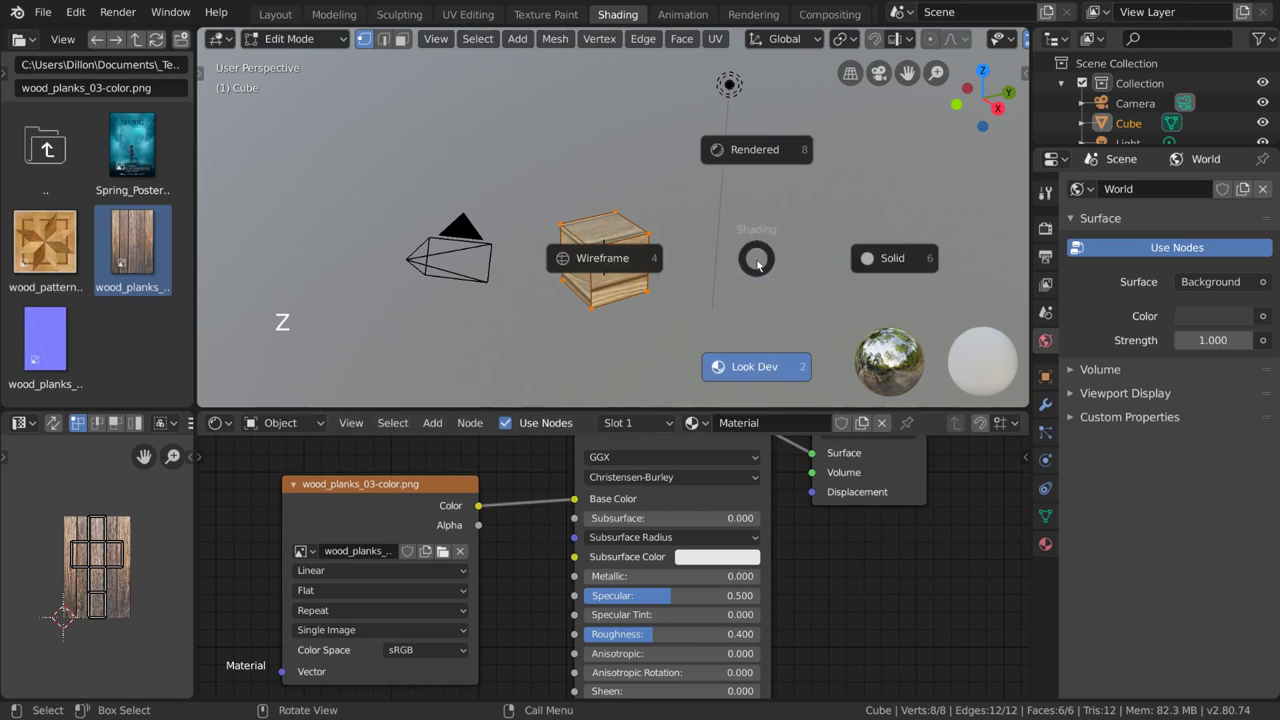
pyautogui.click(760, 389)
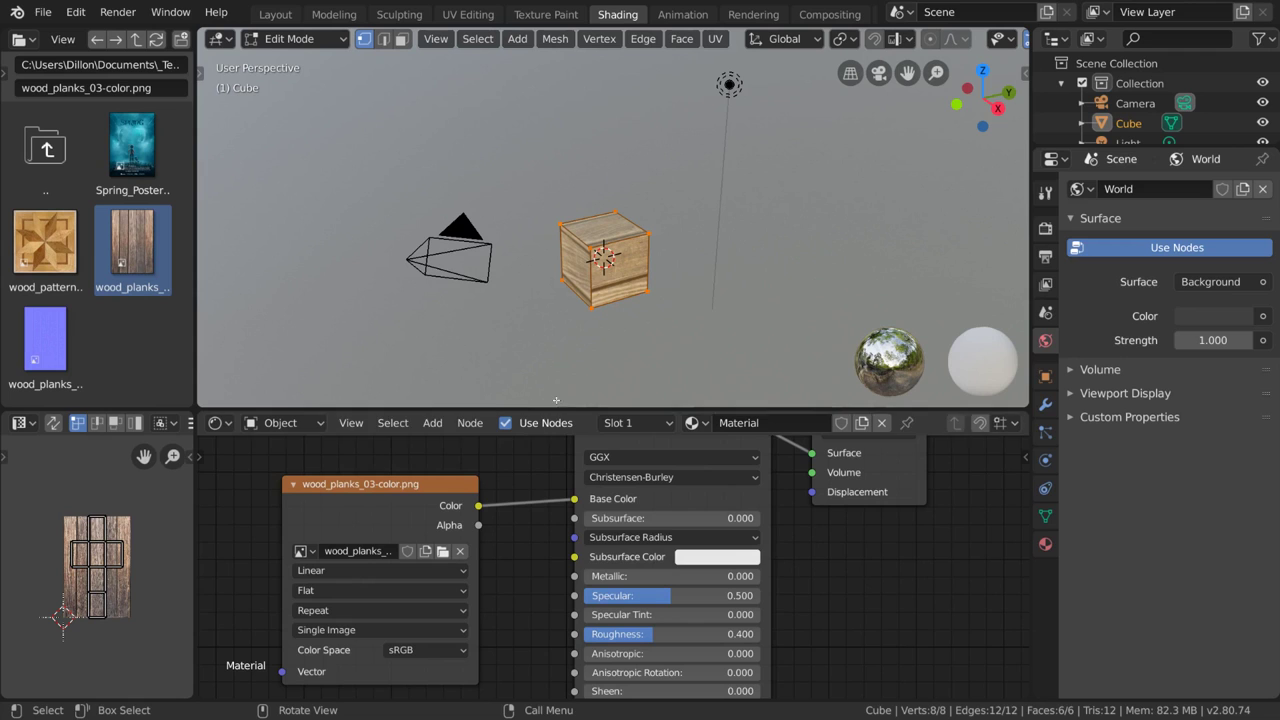
pyautogui.click(106, 545)
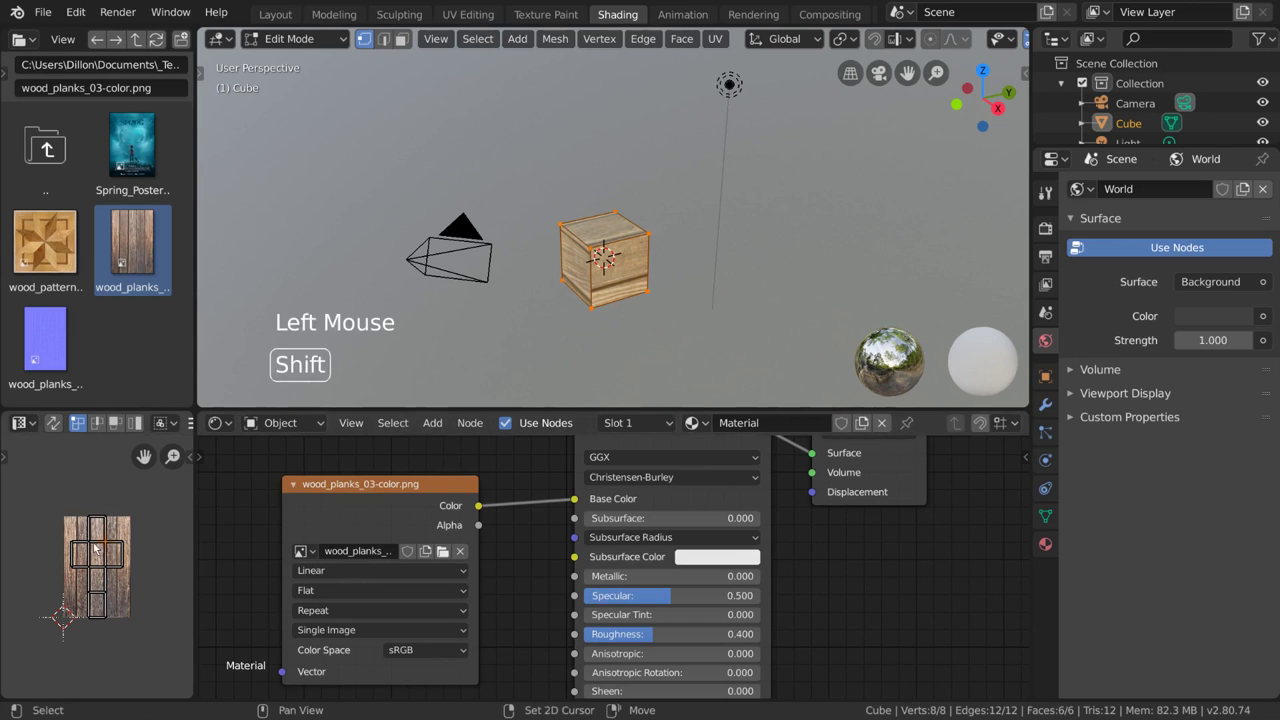
pyautogui.keyDown('shift'); pyautogui.click(95, 548); pyautogui.keyUp('shift')
pyautogui.keyDown('shift'); pyautogui.click(95, 566); pyautogui.keyUp('shift')
pyautogui.keyDown('shift'); pyautogui.click(104, 571); pyautogui.keyUp('shift')
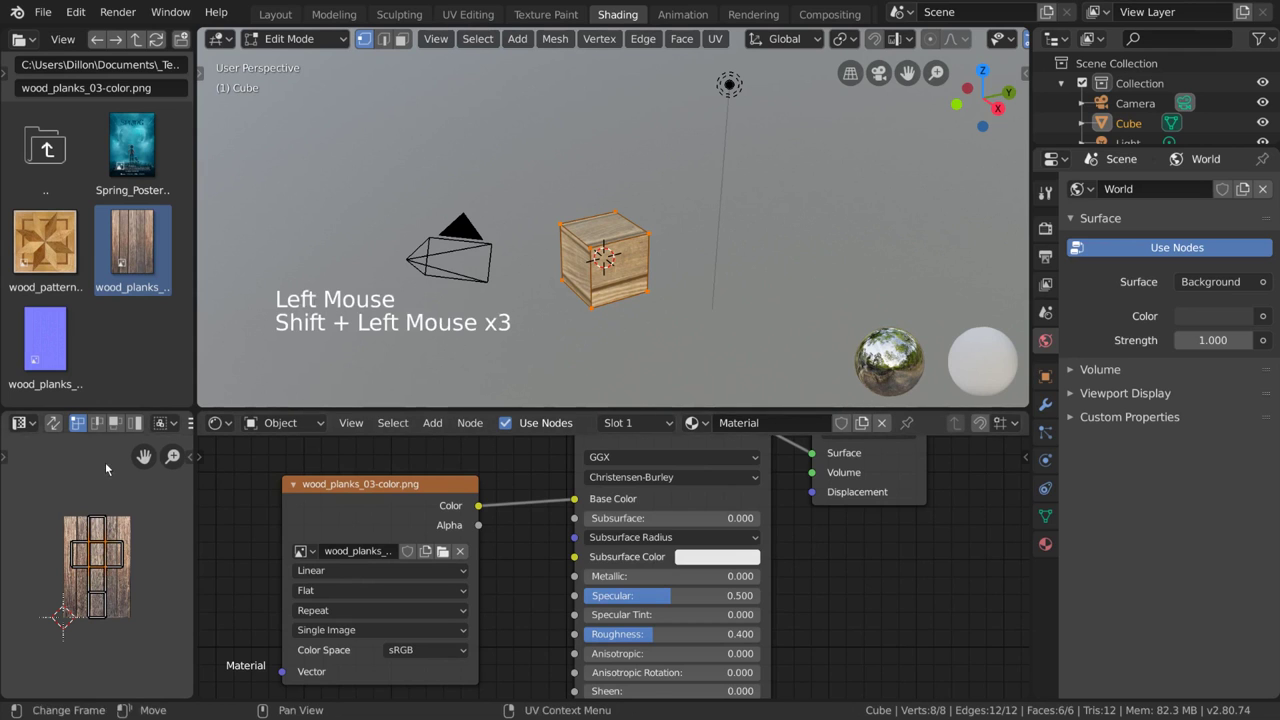
# - Switch UV selection to face mode and select faces of the UV cross
pyautogui.click(97, 423)
pyautogui.click(116, 423)
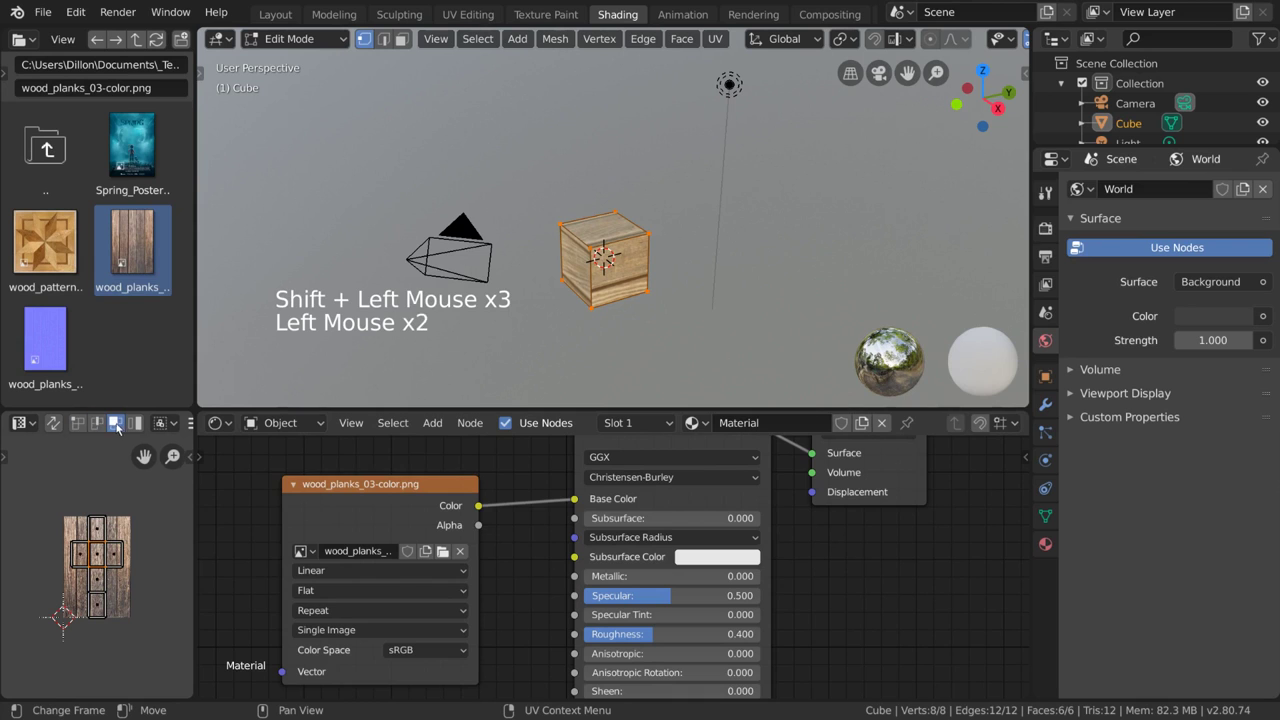
pyautogui.click(97, 530)
pyautogui.click(97, 555)
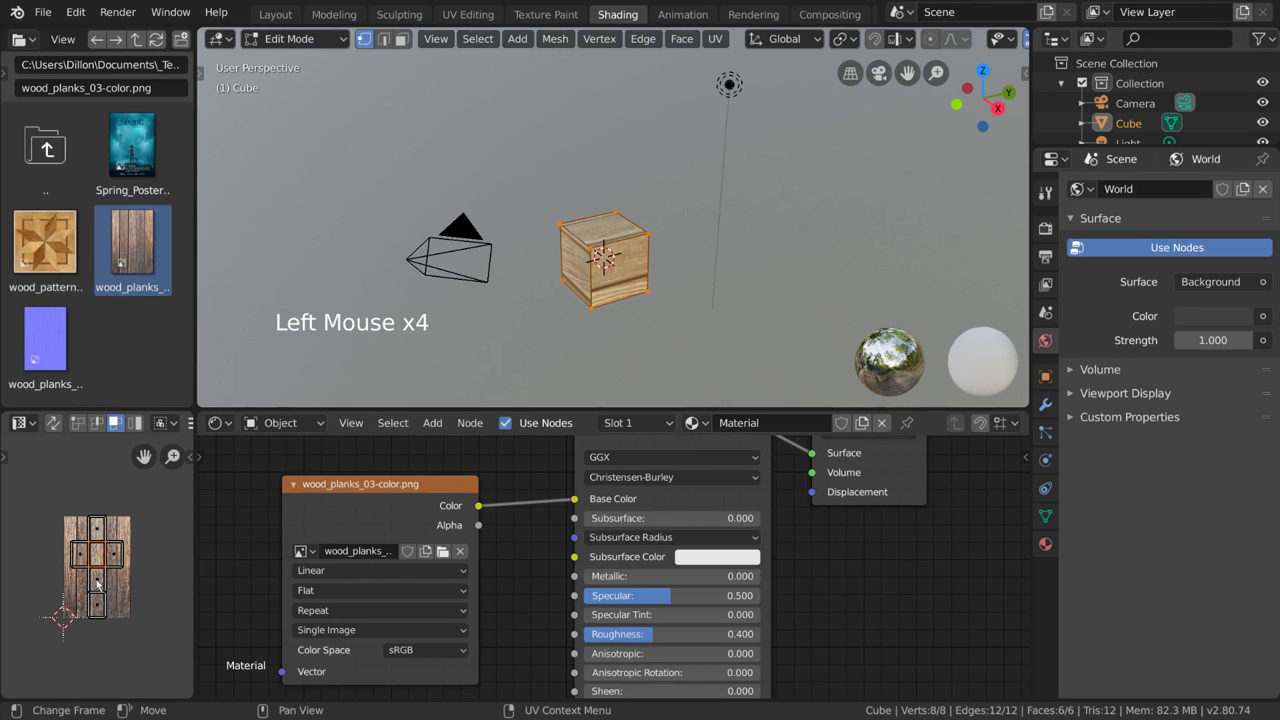
pyautogui.click(97, 580)
pyautogui.click(97, 555)
# - Try moving, scaling and rotating the selected UV faces, cancelling to keep their original orientation
pyautogui.press('g')
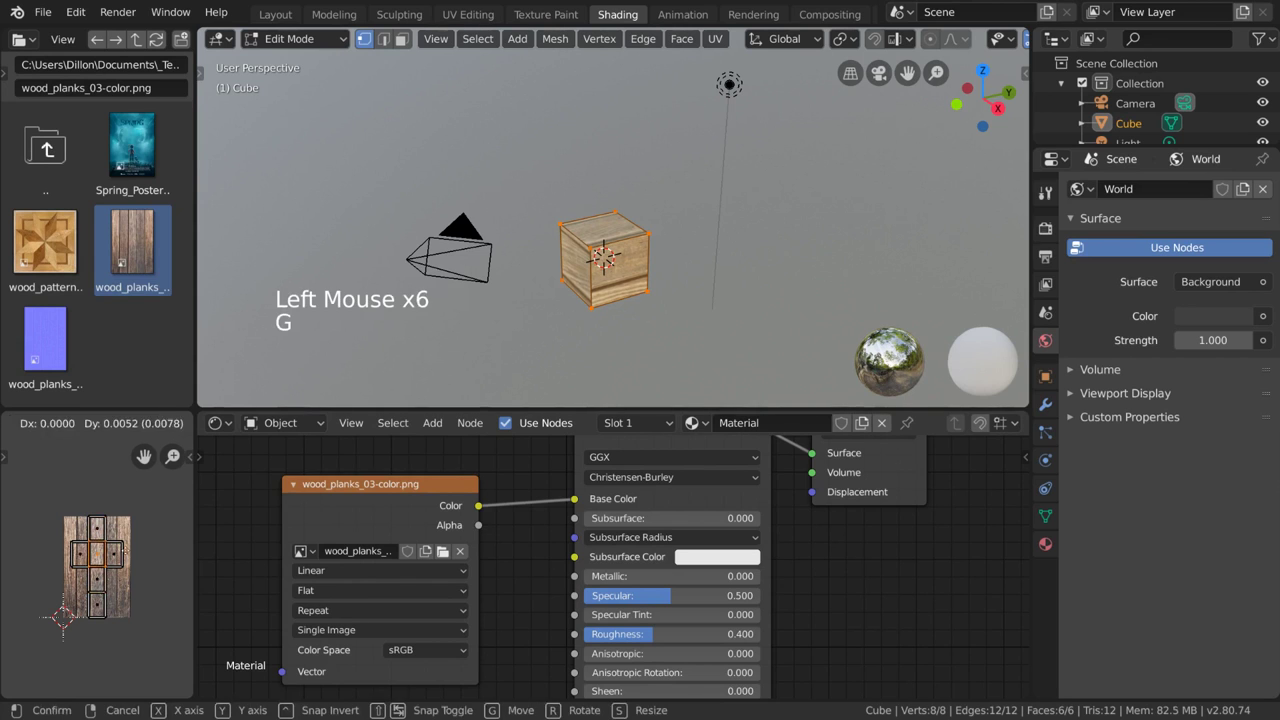
pyautogui.rightClick(136, 545)
pyautogui.press('s')
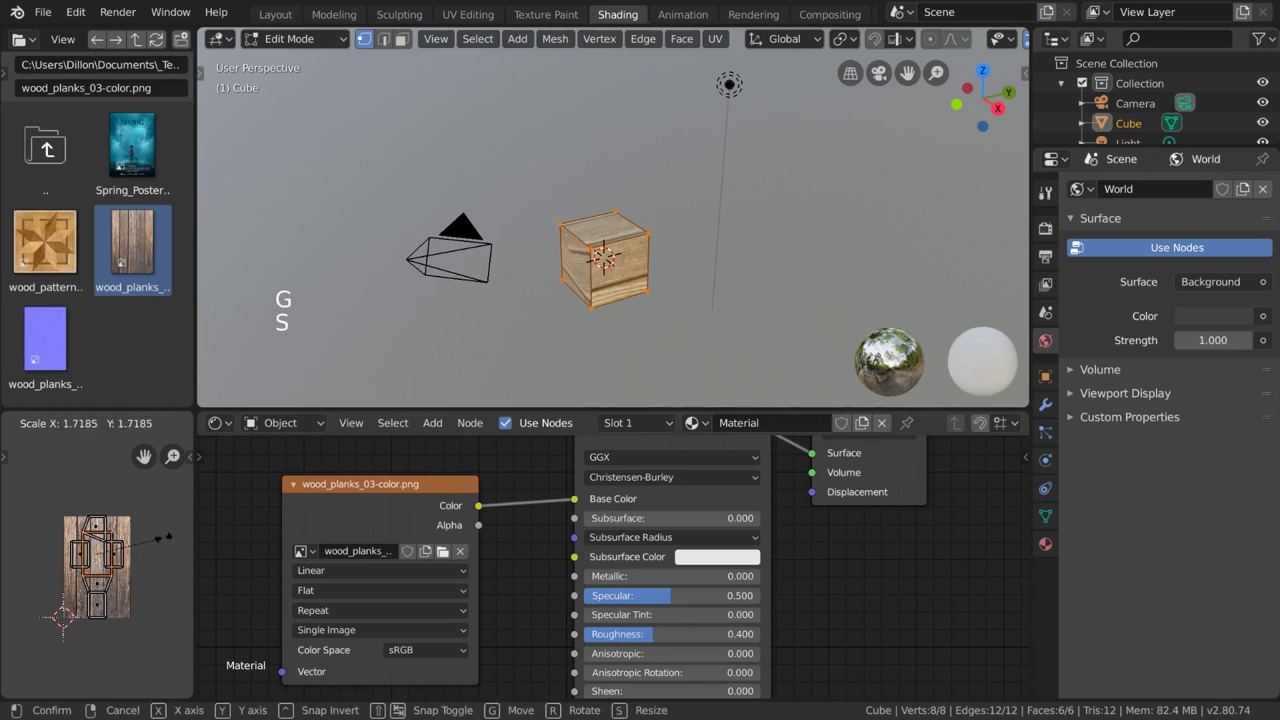
pyautogui.press('r')
pyautogui.rightClick(156, 548)
pyautogui.scroll(3, 140, 548)
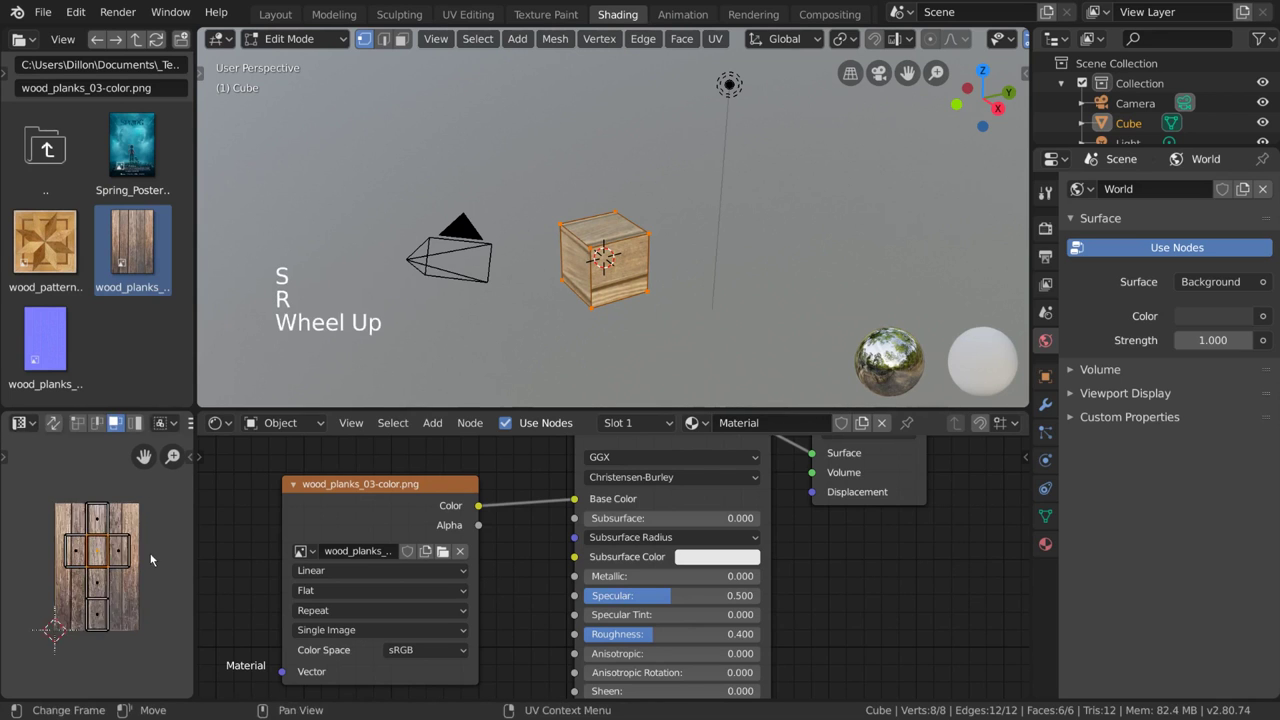
pyautogui.scroll(-1, 136, 546)
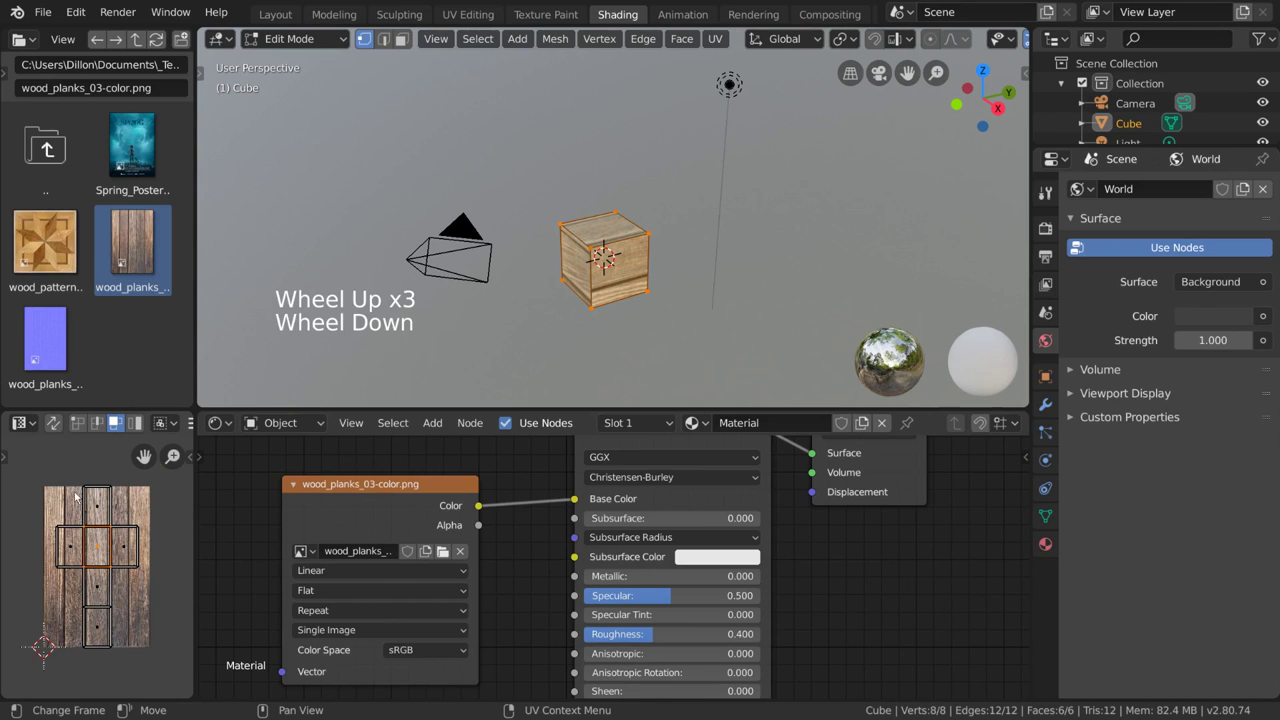
# - Enable the Transform tool and test moving UV faces, undoing the changes
pyautogui.click(6, 458)
pyautogui.click(26, 533)
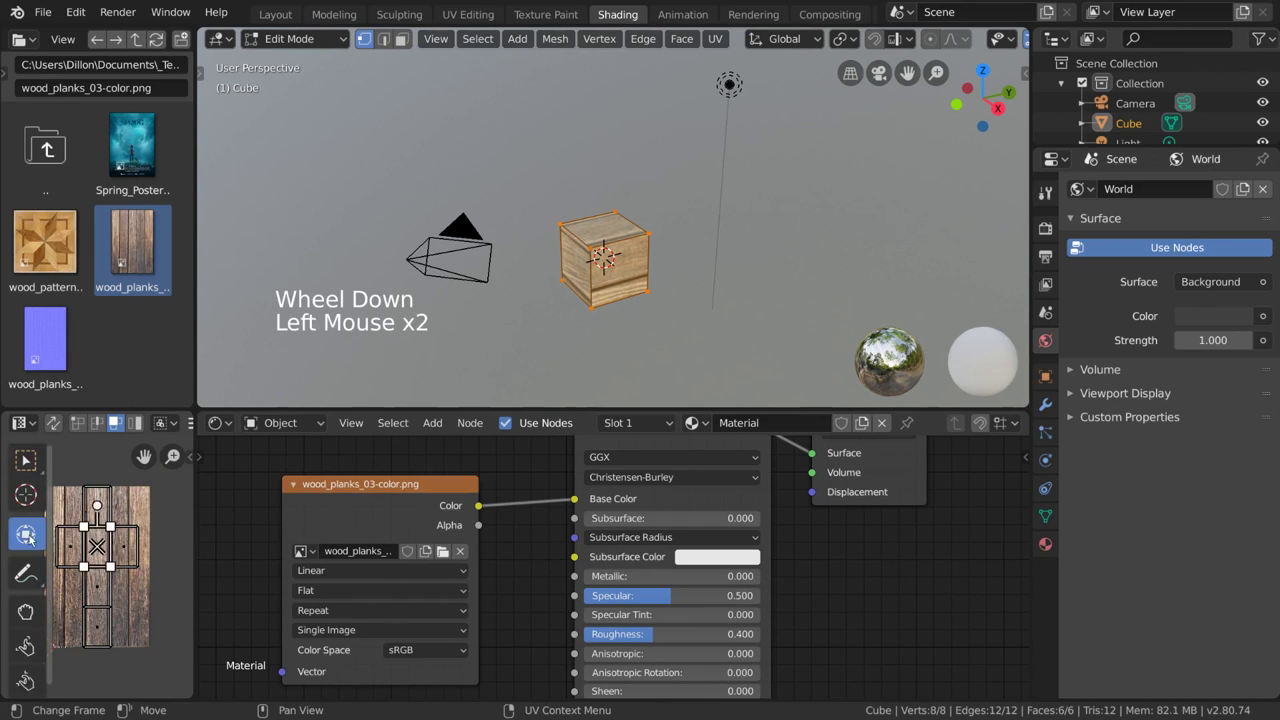
pyautogui.moveTo(97, 505); pyautogui.dragTo(52, 641)
pyautogui.moveTo(100, 541)
pyautogui.mouseDown()
pyautogui.moveTo(133, 520)
pyautogui.moveTo(126, 506)
pyautogui.moveTo(97, 547)
pyautogui.moveTo(110, 533)
pyautogui.mouseUp()
pyautogui.click(101, 592)
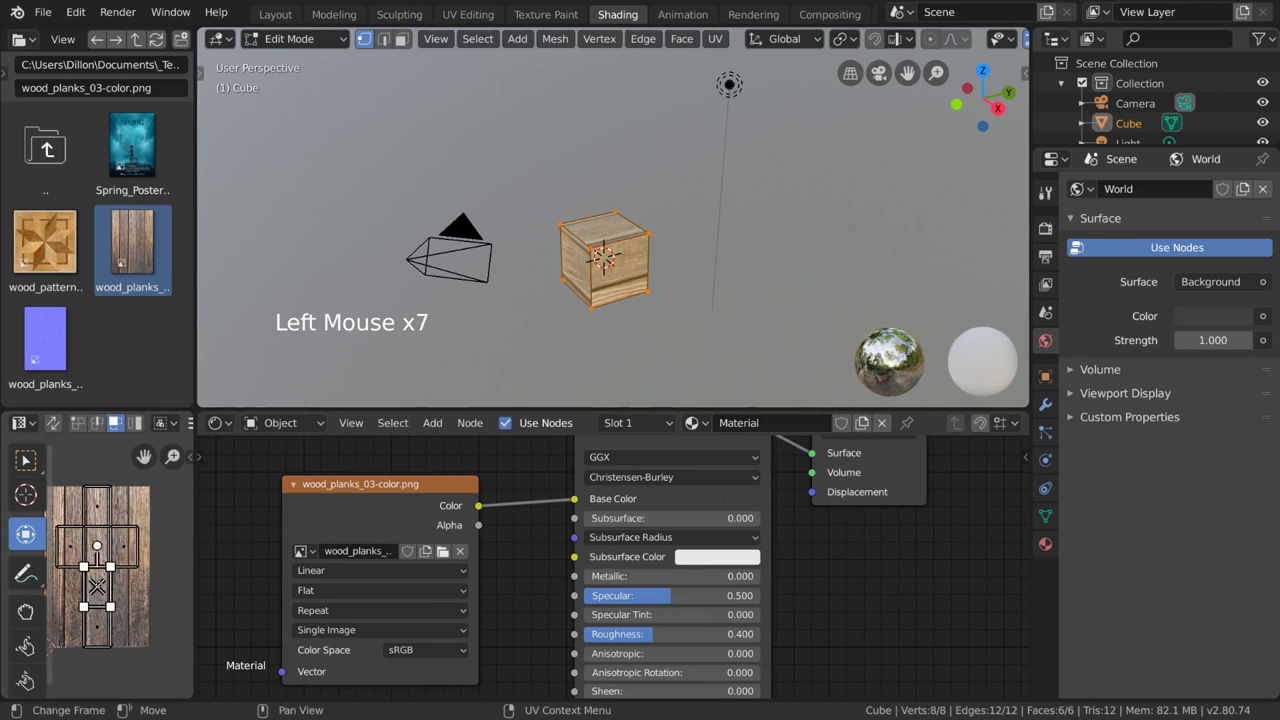
pyautogui.moveTo(97, 586)
pyautogui.mouseDown()
pyautogui.moveTo(113, 573)
pyautogui.moveTo(98, 586)
pyautogui.moveTo(114, 596)
pyautogui.mouseUp()
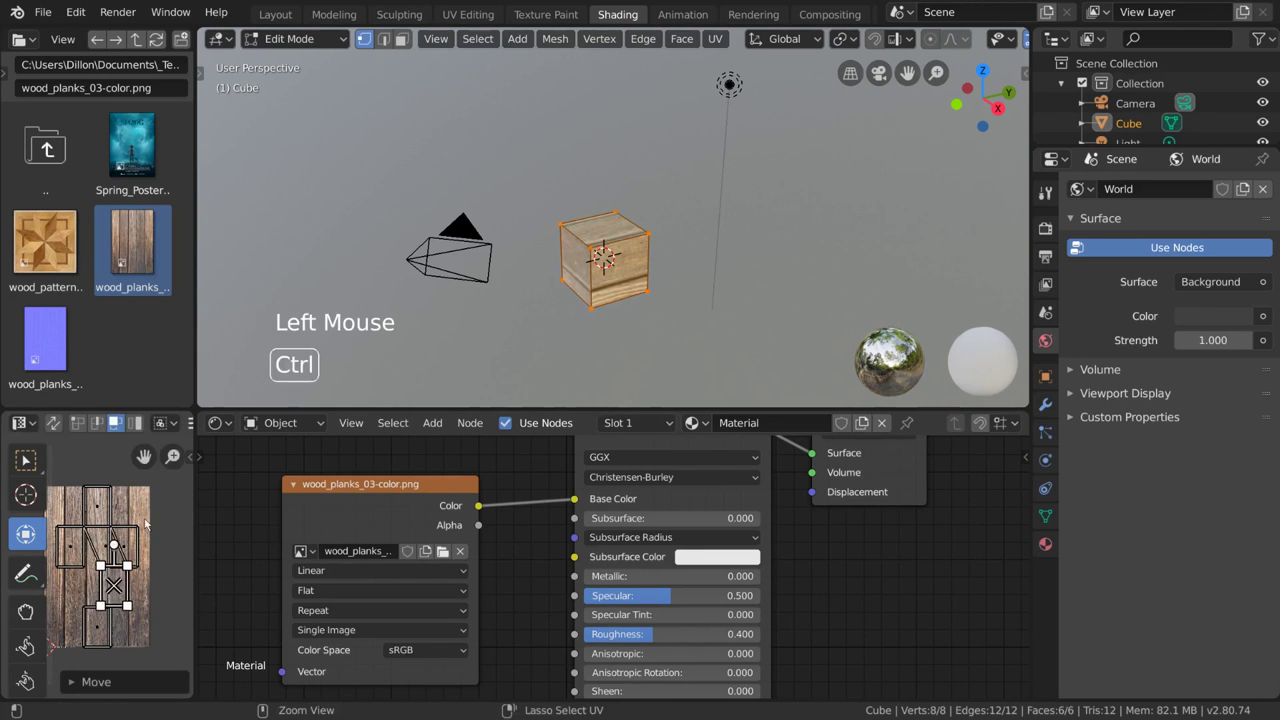
pyautogui.hotkey('ctrl', 'z')
pyautogui.hotkey('ctrl', 'z')
# - Select all UVs and scale them up to span the plank image's height, then return to Select Box
pyautogui.press('a')
pyautogui.press('s')
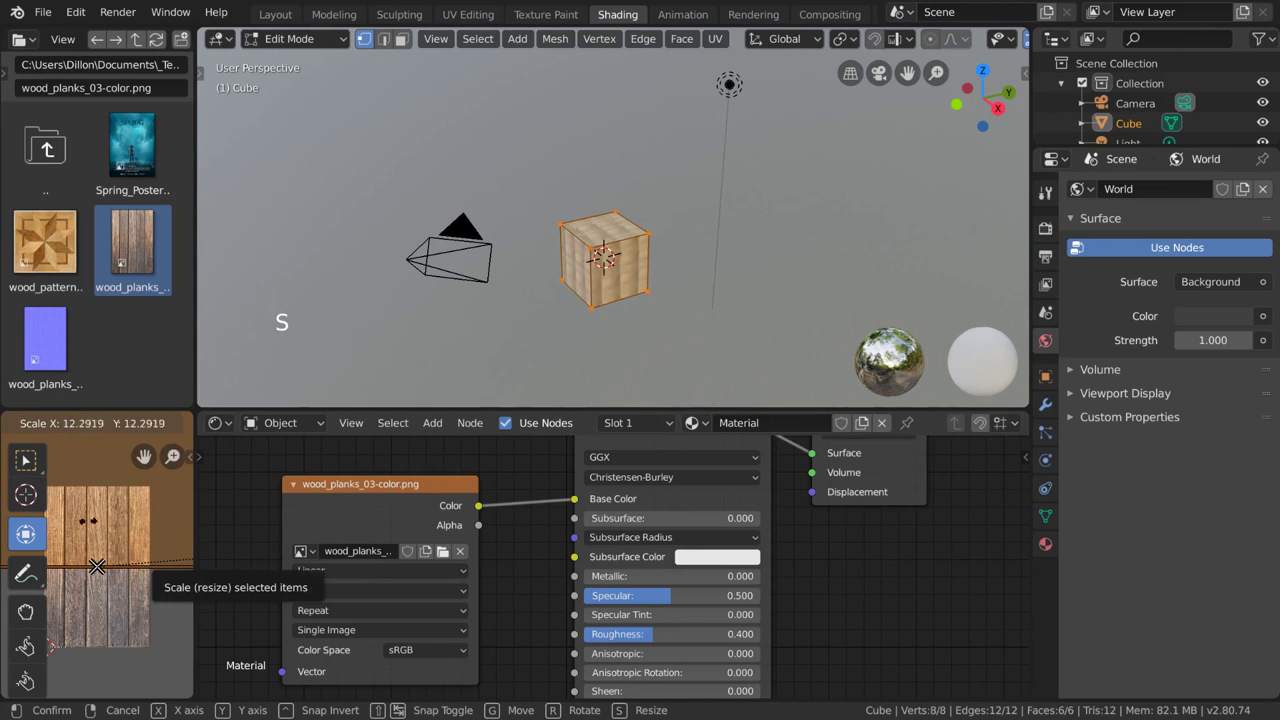
pyautogui.click(97, 567)
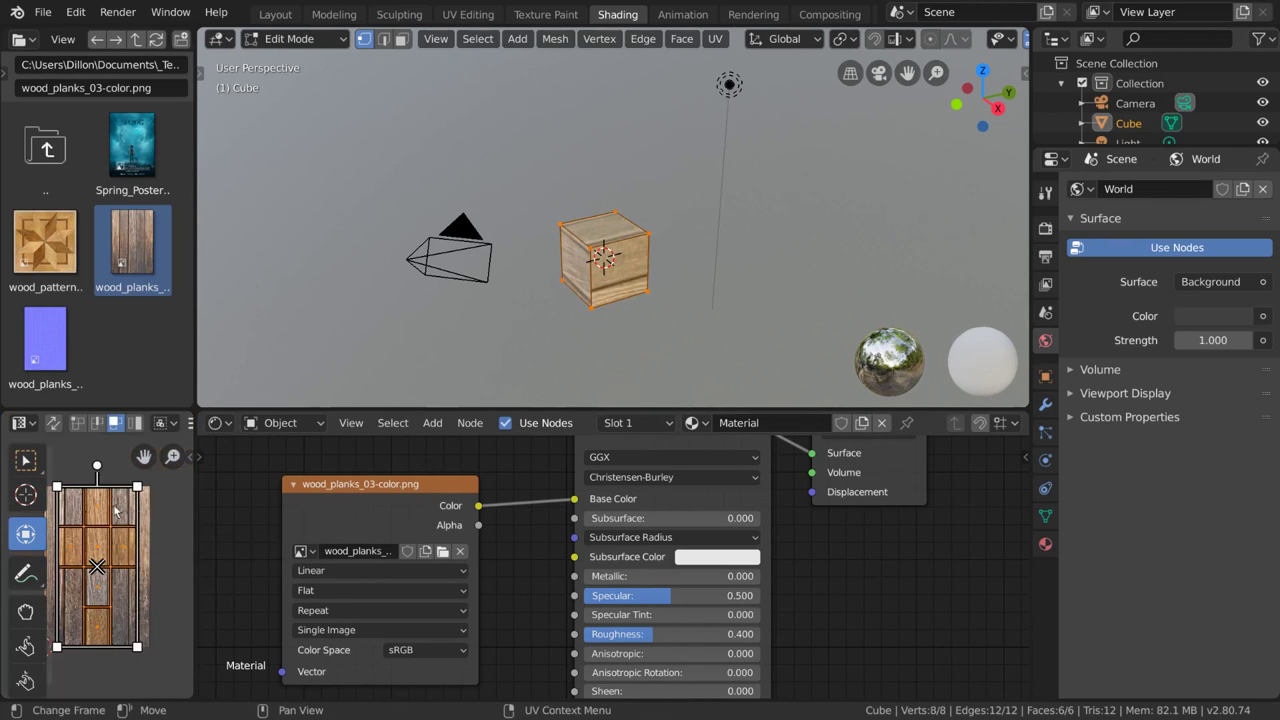
pyautogui.click(26, 459)
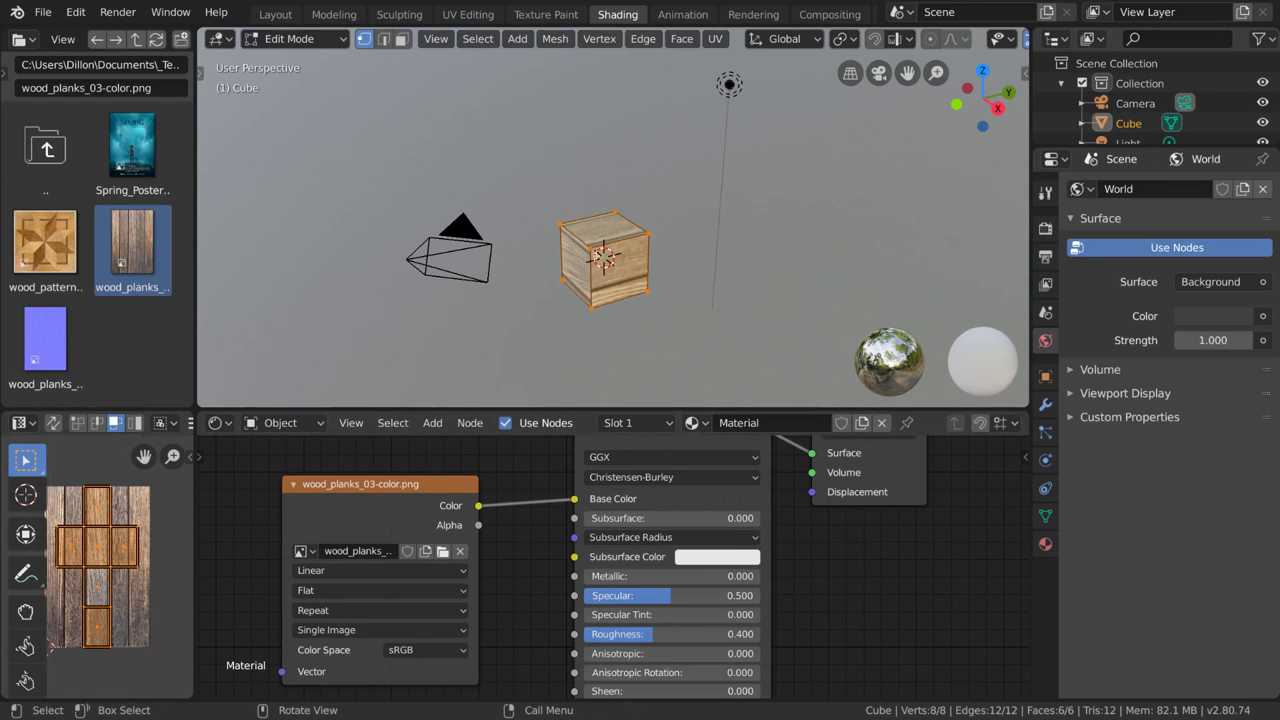
# - Select corner vertices of the cube to see where they fall on the UV layout
pyautogui.click(591, 307)
pyautogui.keyDown('shift'); pyautogui.click(648, 292); pyautogui.keyUp('shift')
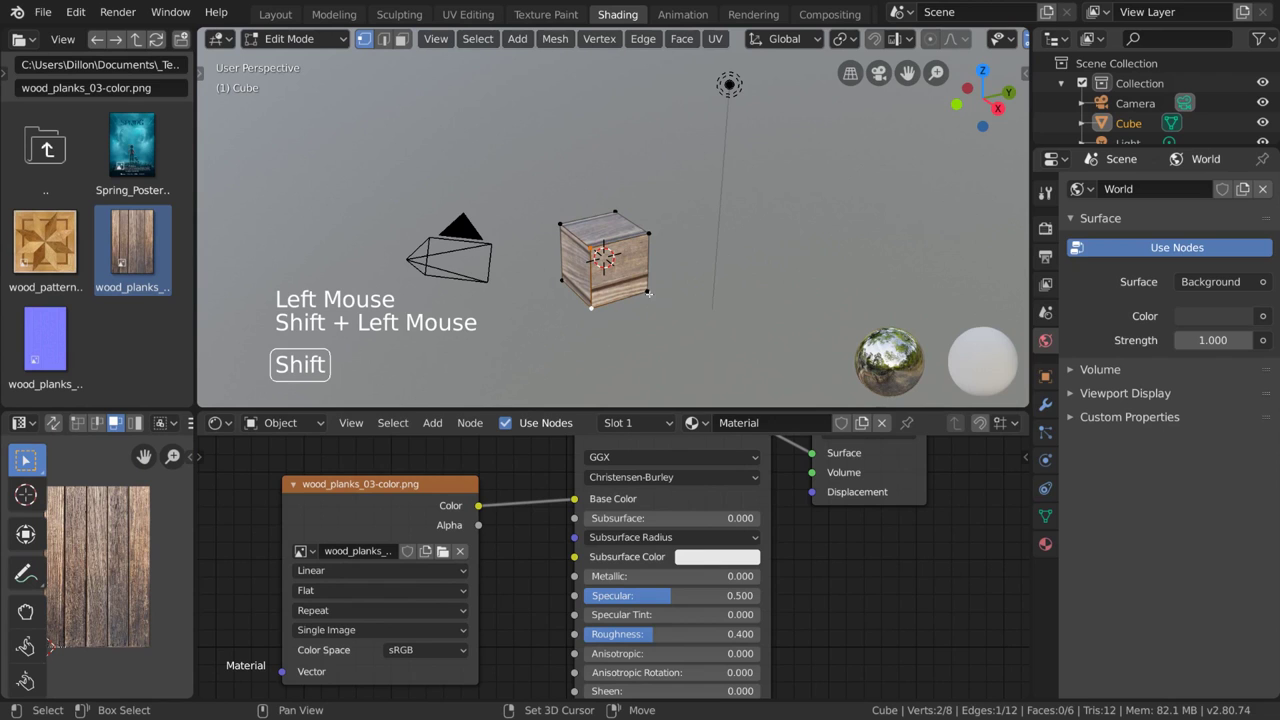
pyautogui.keyDown('shift'); pyautogui.click(650, 245); pyautogui.keyUp('shift')
pyautogui.keyDown('shift'); pyautogui.click(616, 211); pyautogui.keyUp('shift')
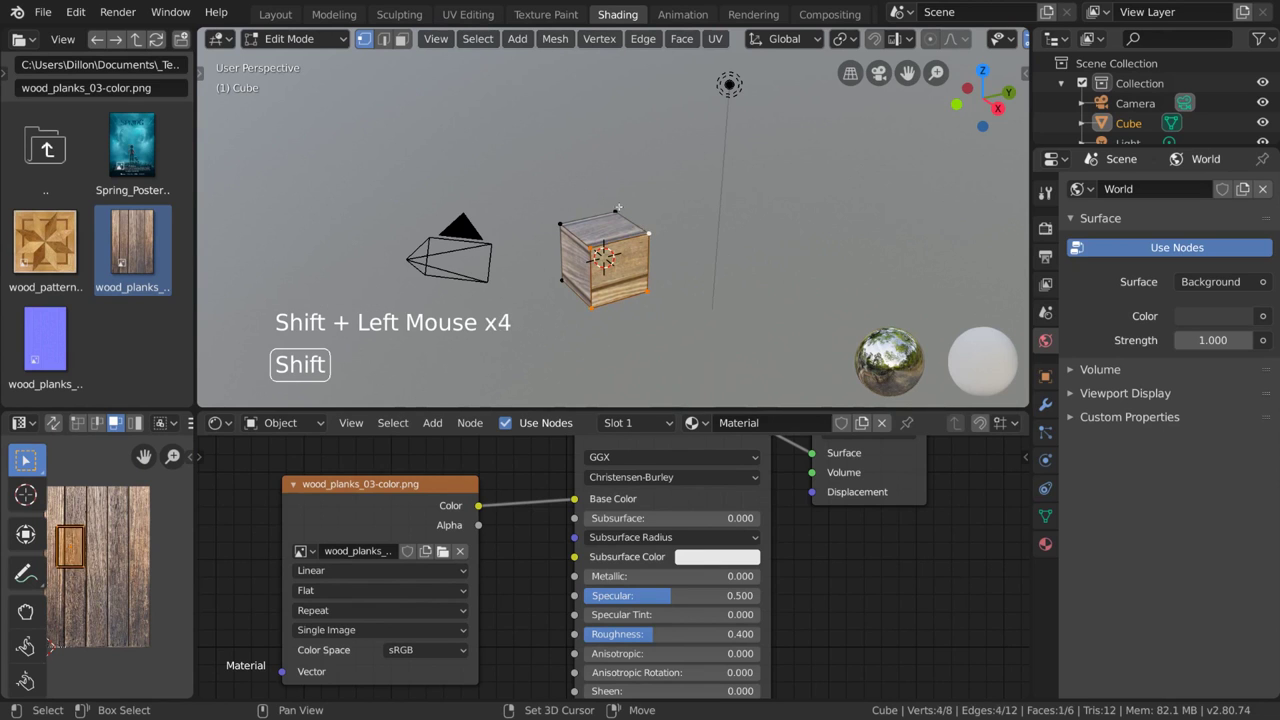
pyautogui.keyDown('shift'); pyautogui.click(560, 224); pyautogui.keyUp('shift')
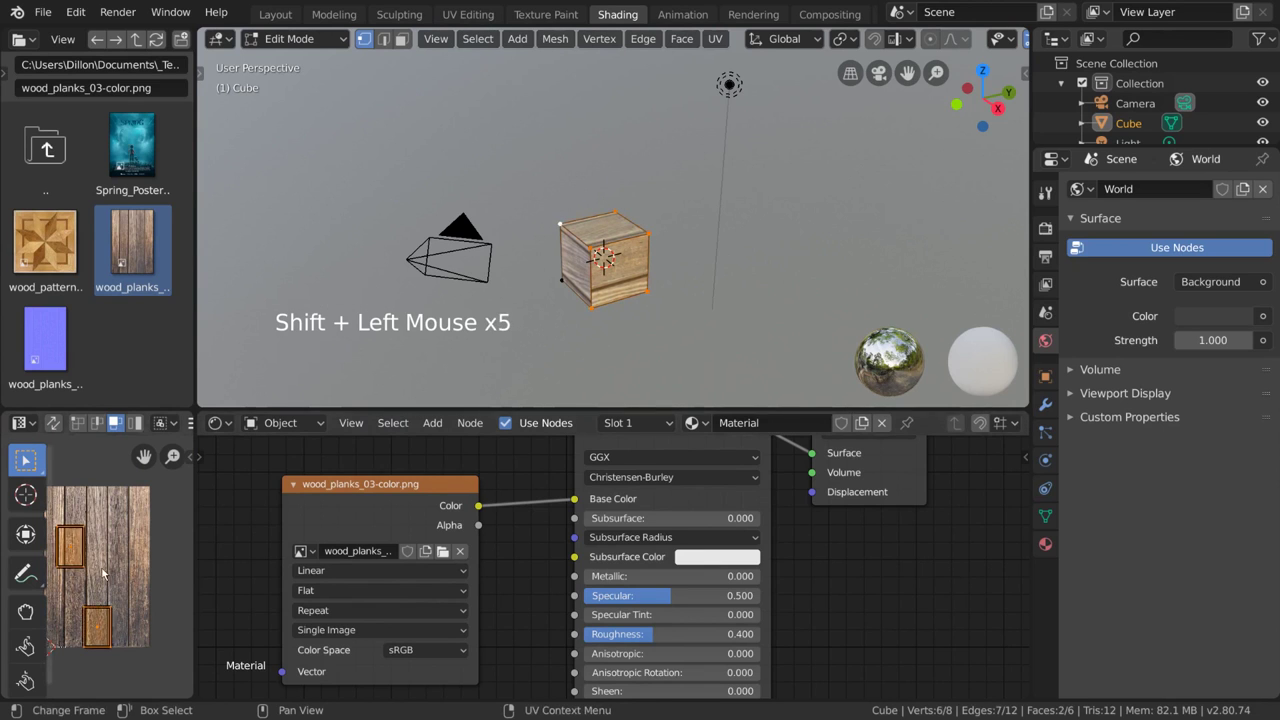
pyautogui.moveTo(105, 566); pyautogui.dragTo(124, 566, button='middle')
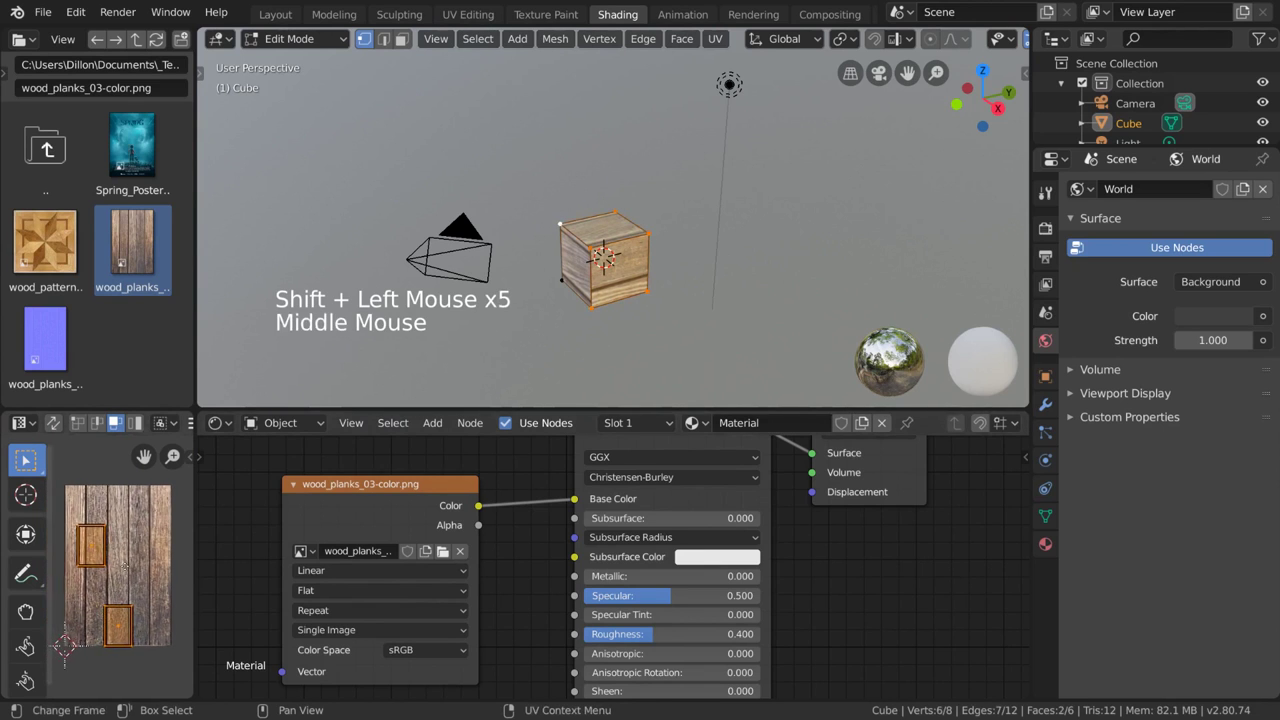
# - Switch to face select mode and select a single face of the cube
pyautogui.click(401, 39)
pyautogui.click(584, 269)
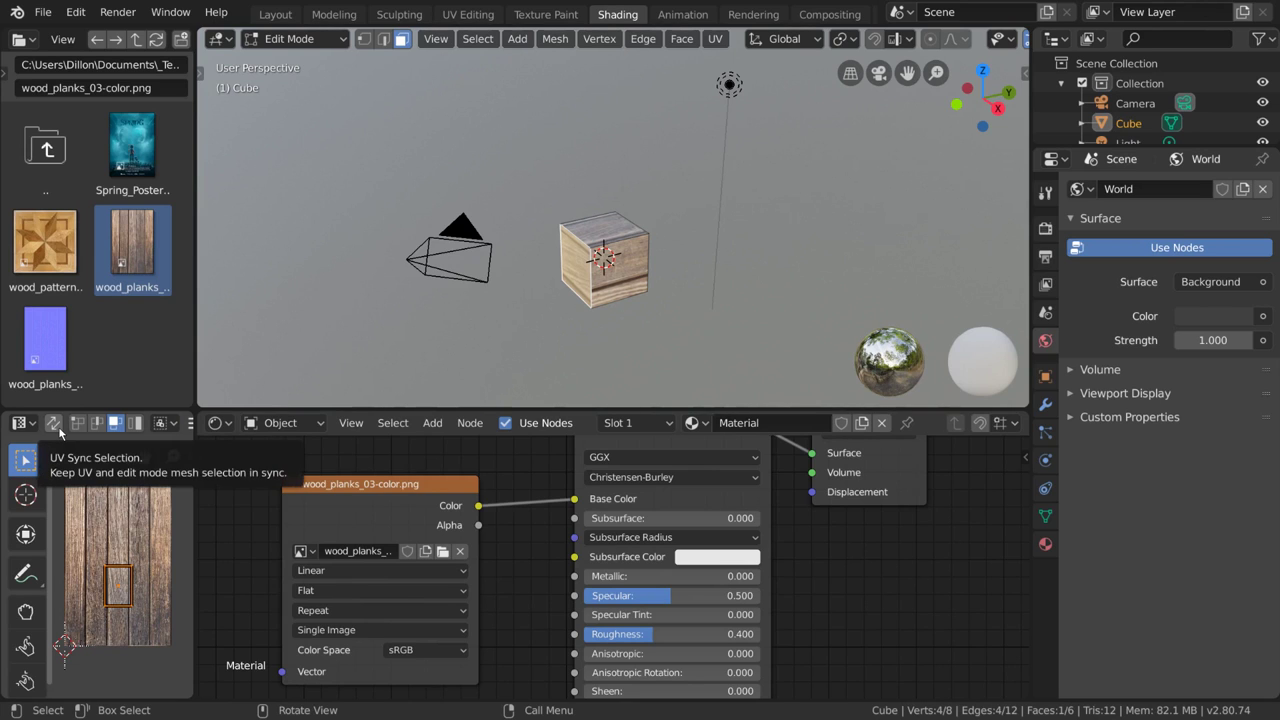
pyautogui.scroll(-4, 59, 430)
pyautogui.scroll(4, 59, 430)
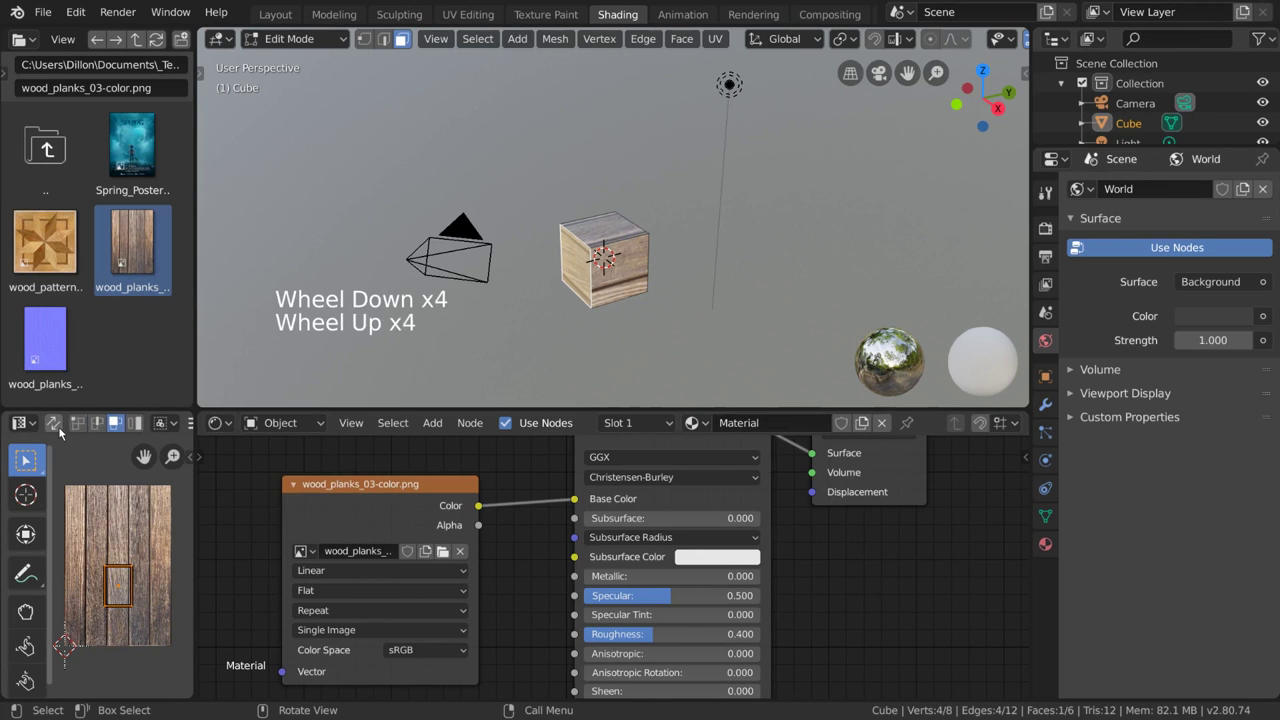
pyautogui.scroll(-6, 59, 430)
pyautogui.scroll(6, 59, 430)
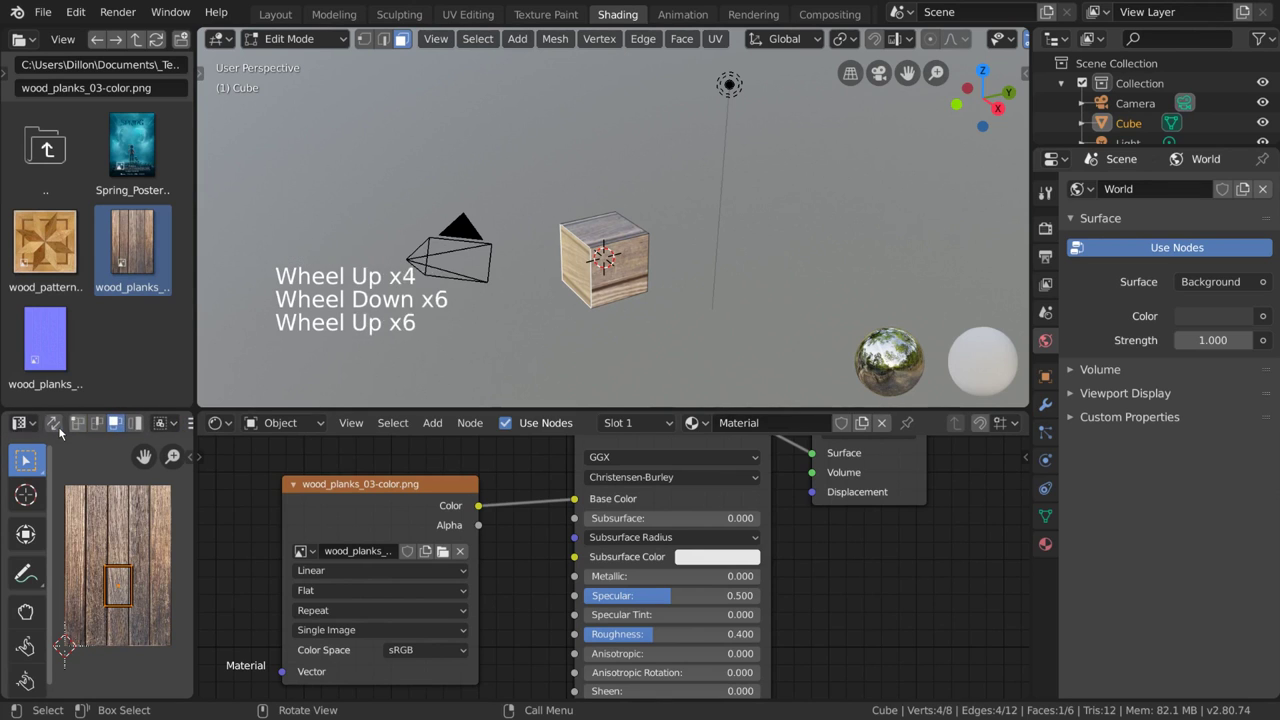
# - With UV Sync Selection on, select each UV square of the cross in turn, then turn sync off
pyautogui.click(56, 424)
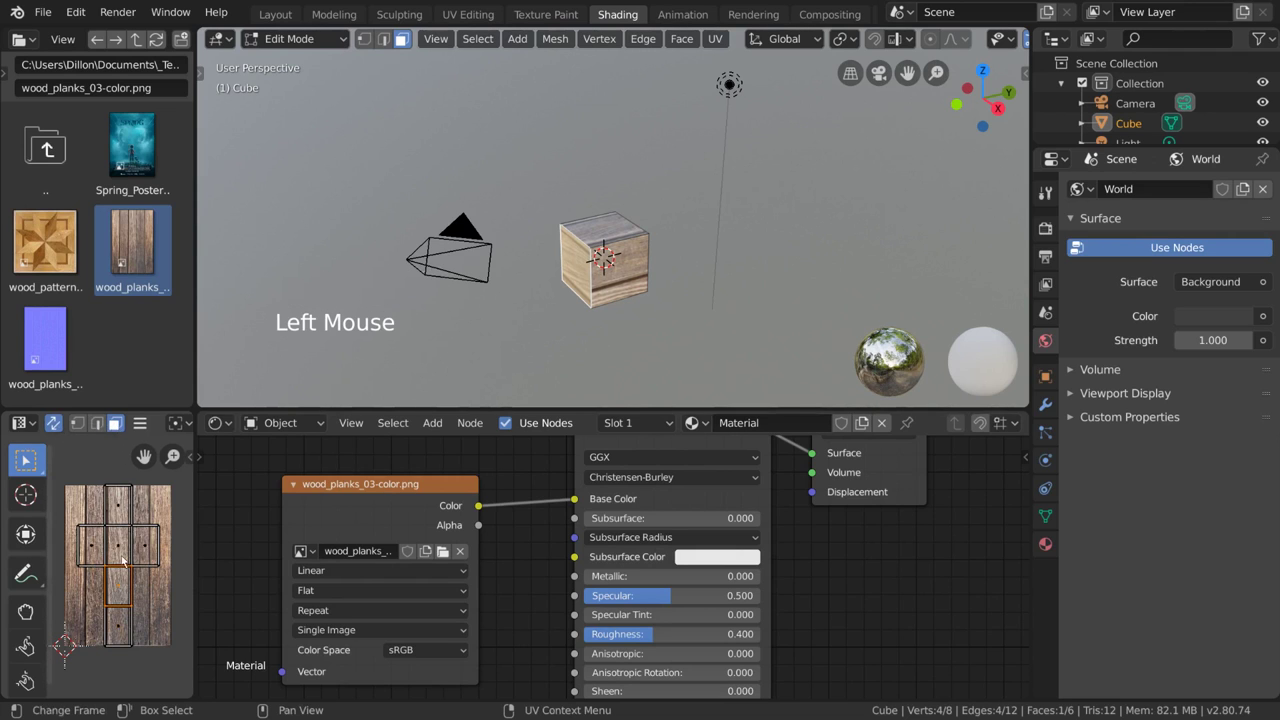
pyautogui.click(123, 518)
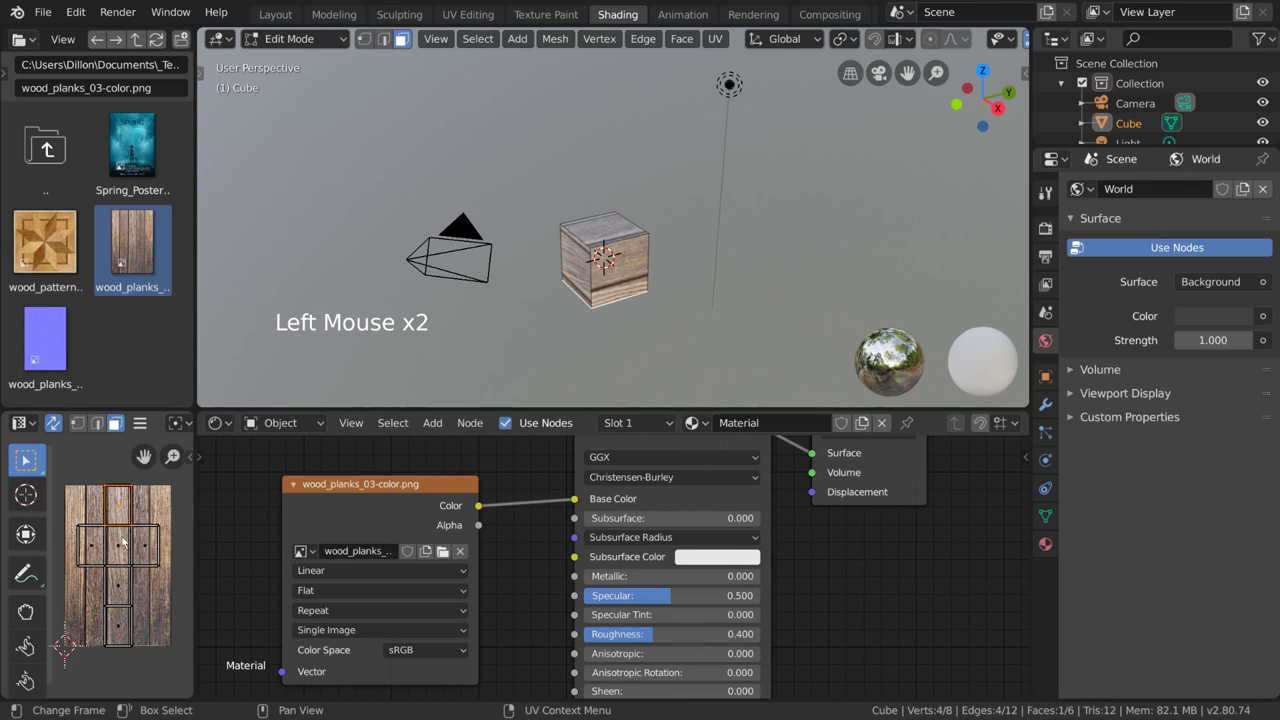
pyautogui.click(121, 546)
pyautogui.click(117, 587)
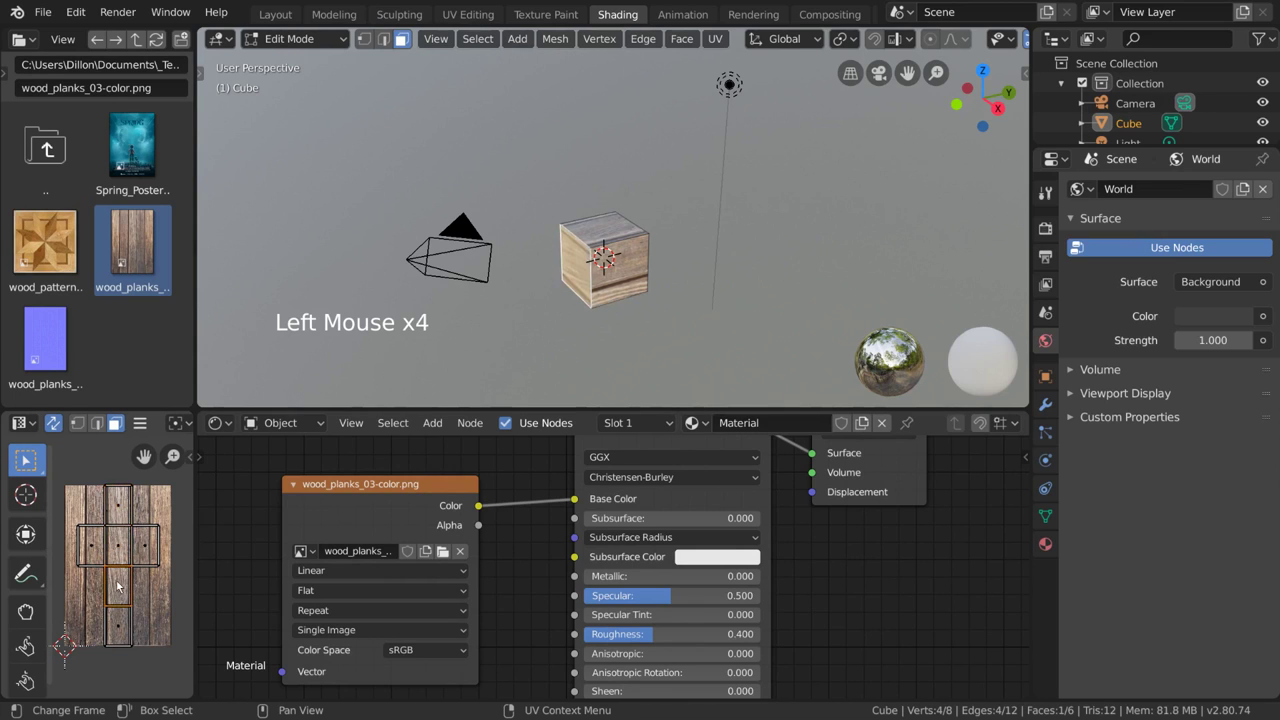
pyautogui.click(117, 632)
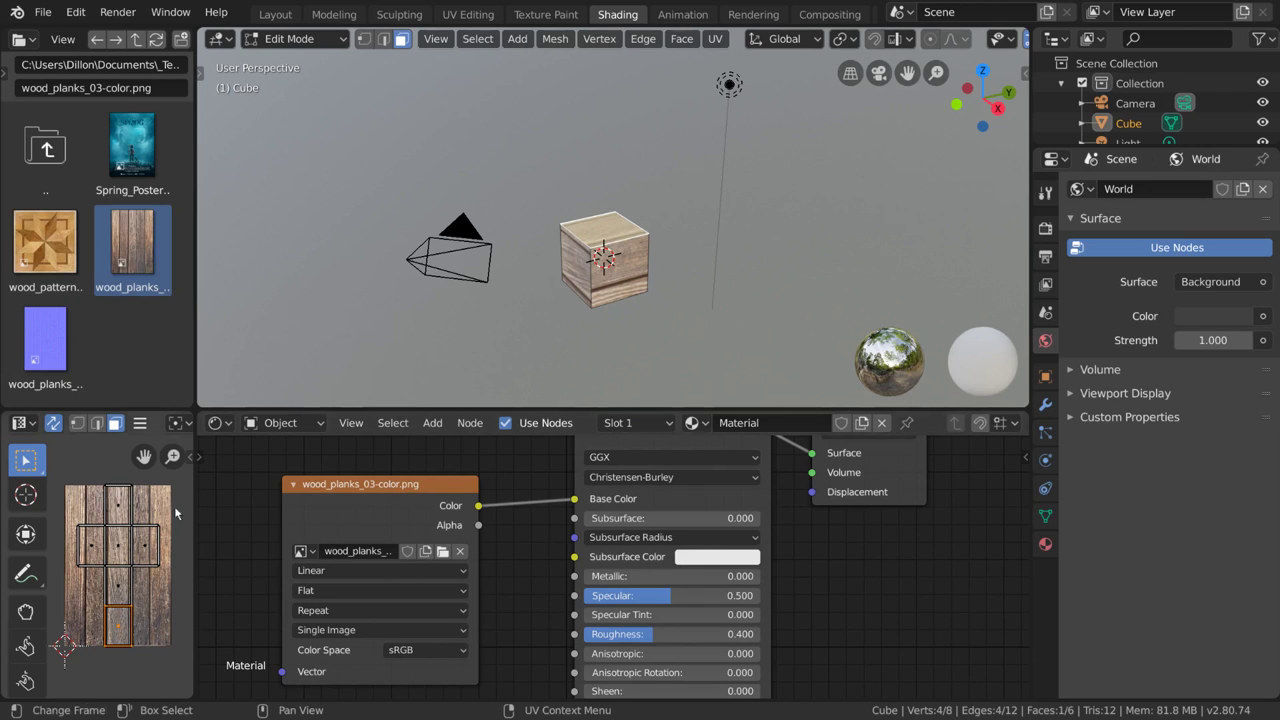
pyautogui.click(122, 583)
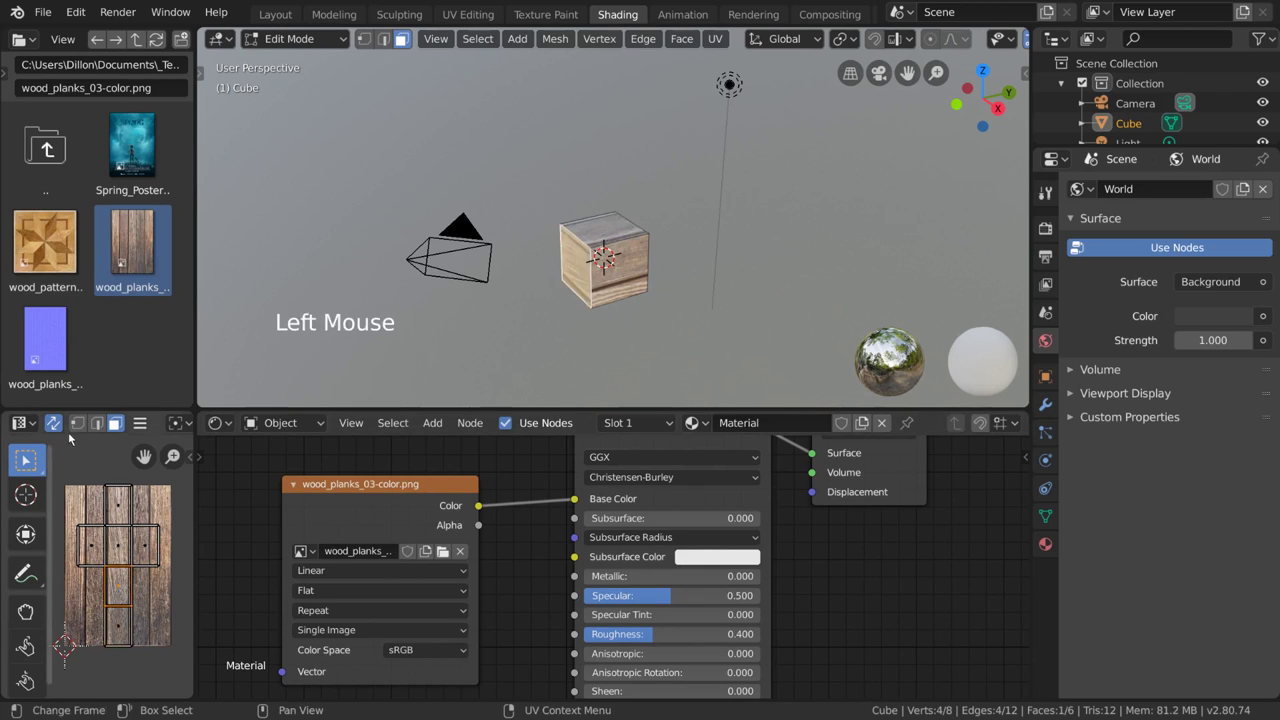
pyautogui.click(54, 423)
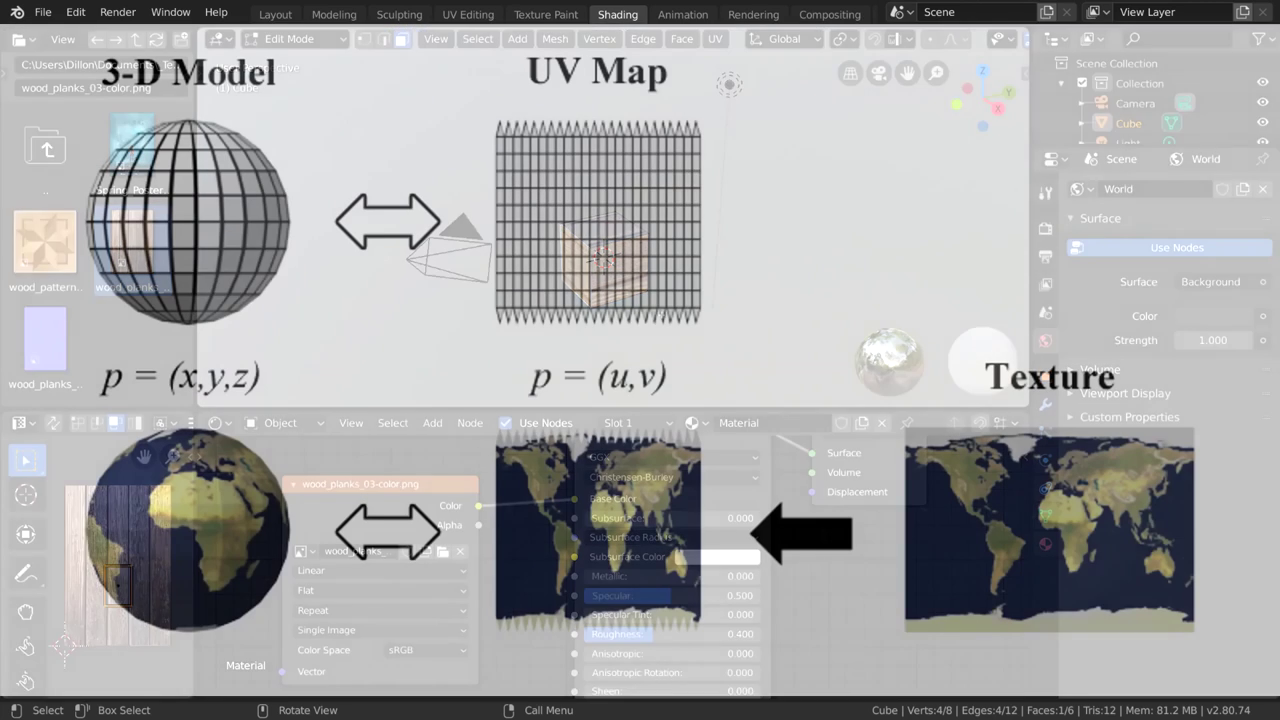
# - Select all faces of the cube in the 3D viewport to show the full UV cross
pyautogui.press('a')
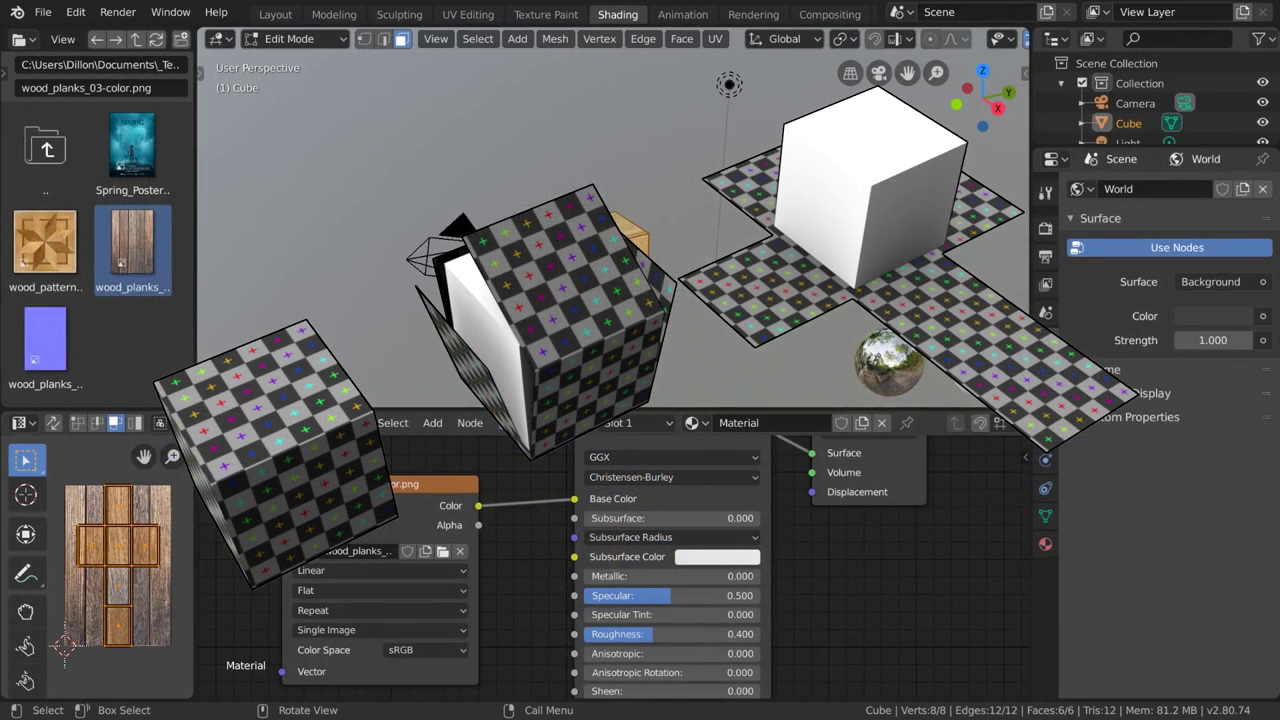
# - Check the UV menu, then orbit the viewport to a straight side view of the cube
pyautogui.click(720, 41)
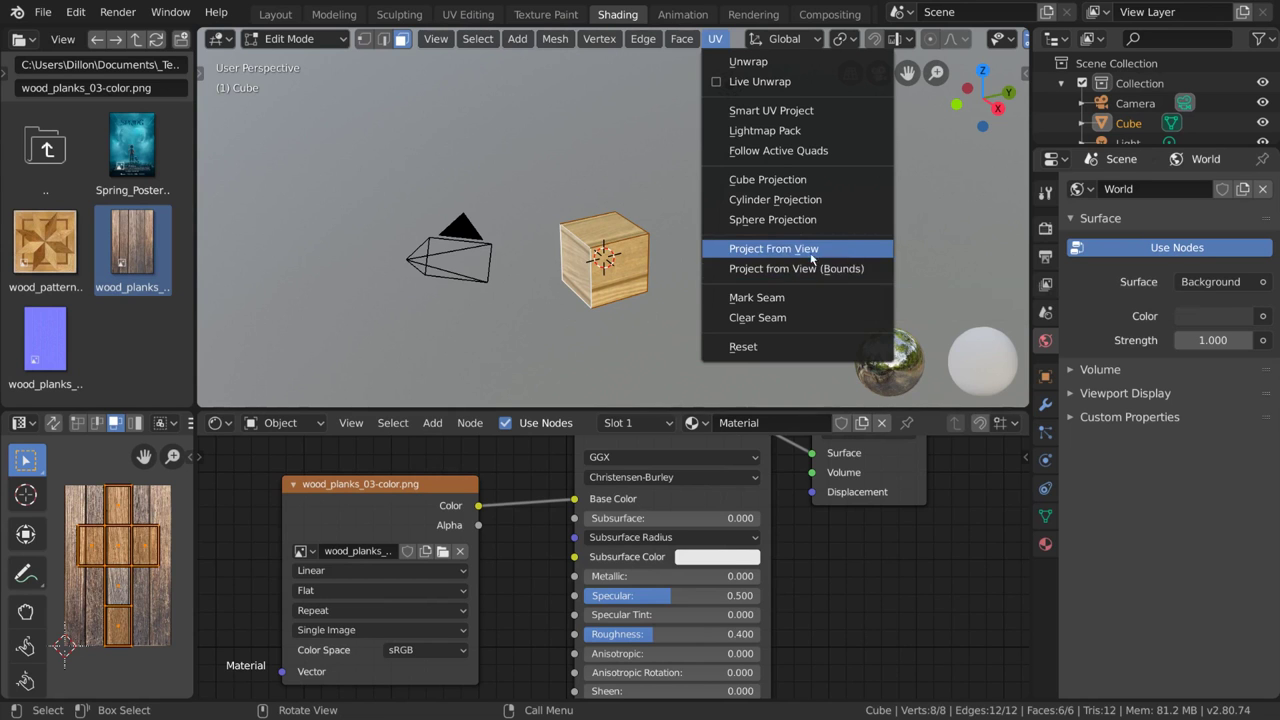
pyautogui.moveTo(770, 250); pyautogui.dragTo(680, 230, button='middle')
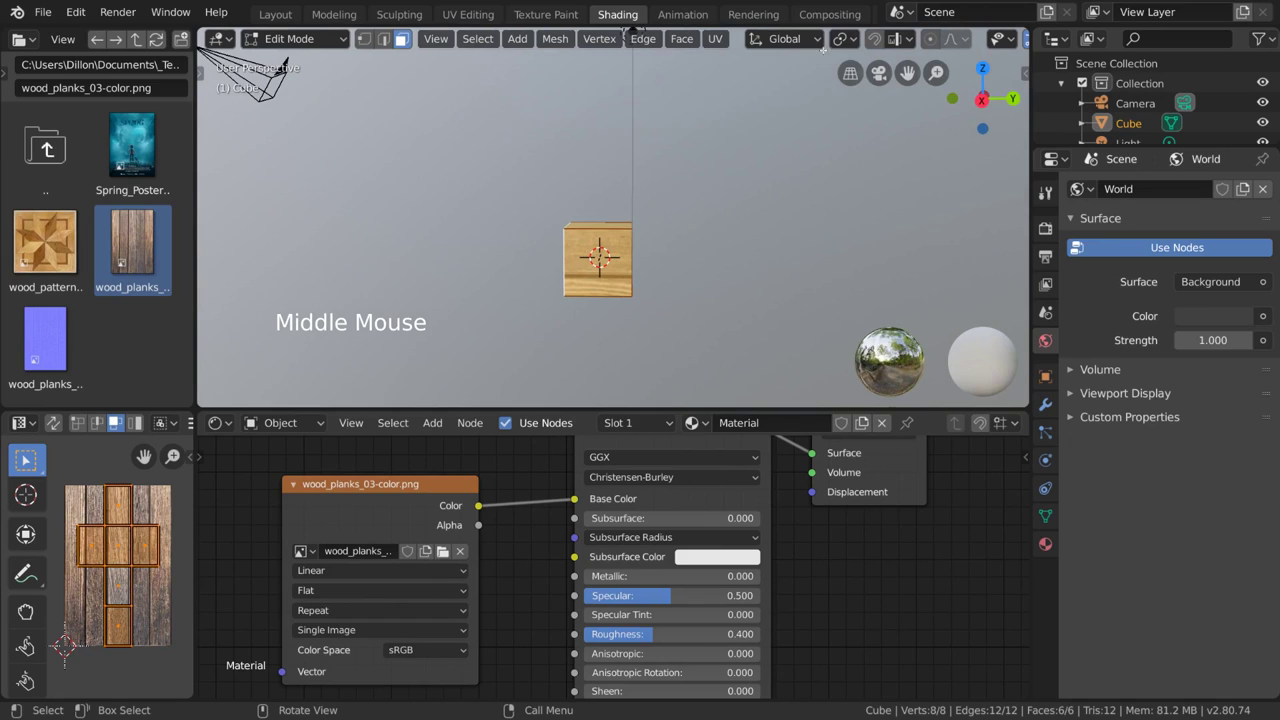
# - Project the cube's UVs from the current view, then orbit to see the cube from below
pyautogui.click(715, 38)
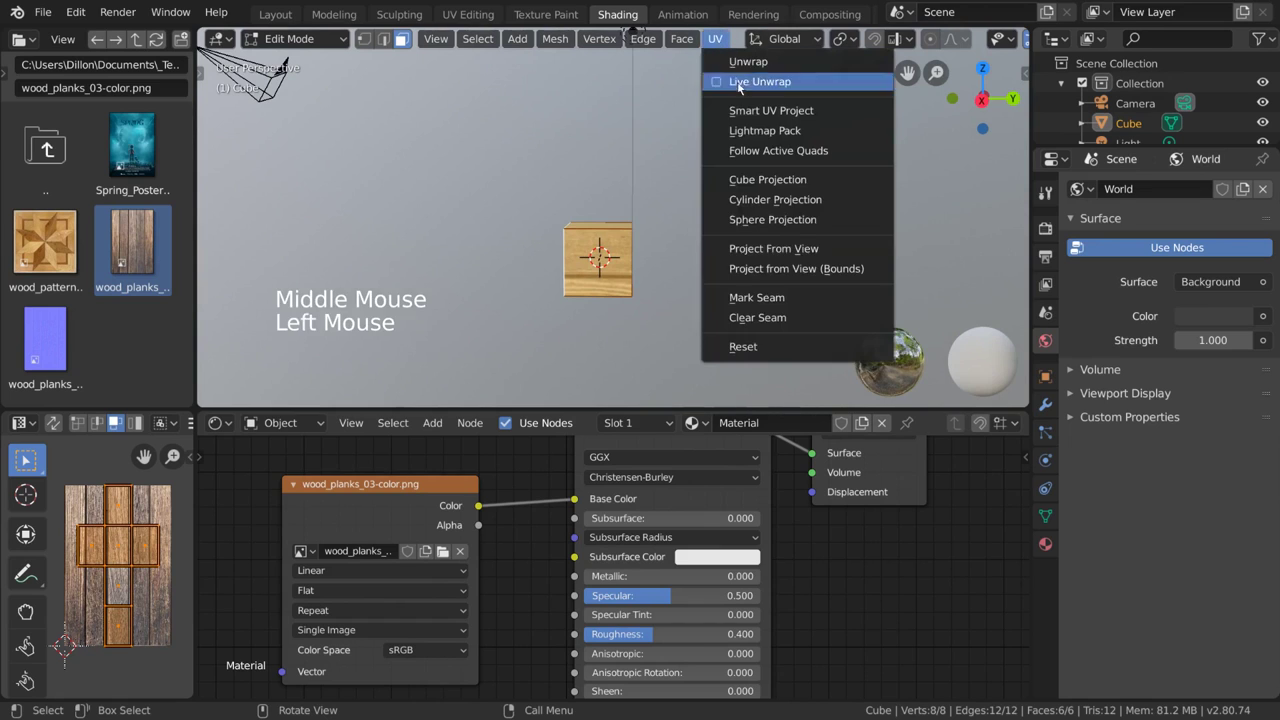
pyautogui.click(806, 250)
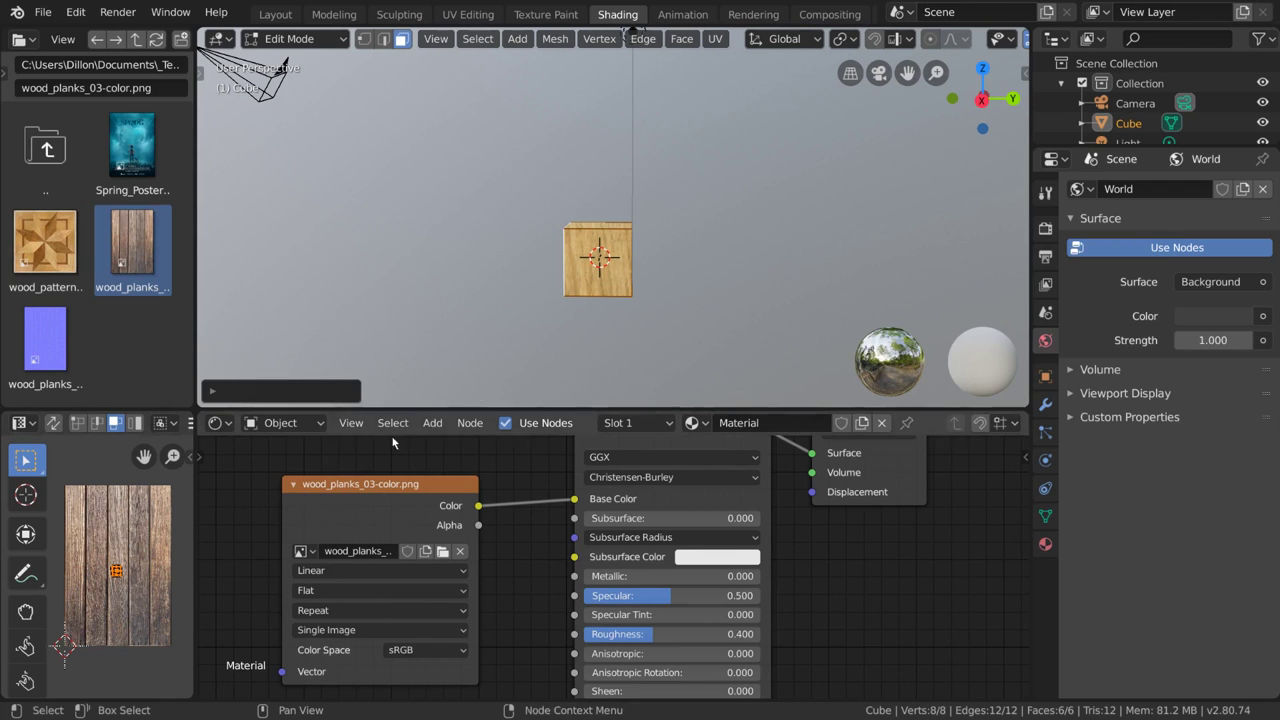
pyautogui.scroll(4, 714, 252)
pyautogui.moveTo(714, 252); pyautogui.dragTo(516, 354, button='middle')
# - Zoom out and pan the UV Editor until the whole plank image and projected UVs are visible
pyautogui.scroll(7, 133, 562)
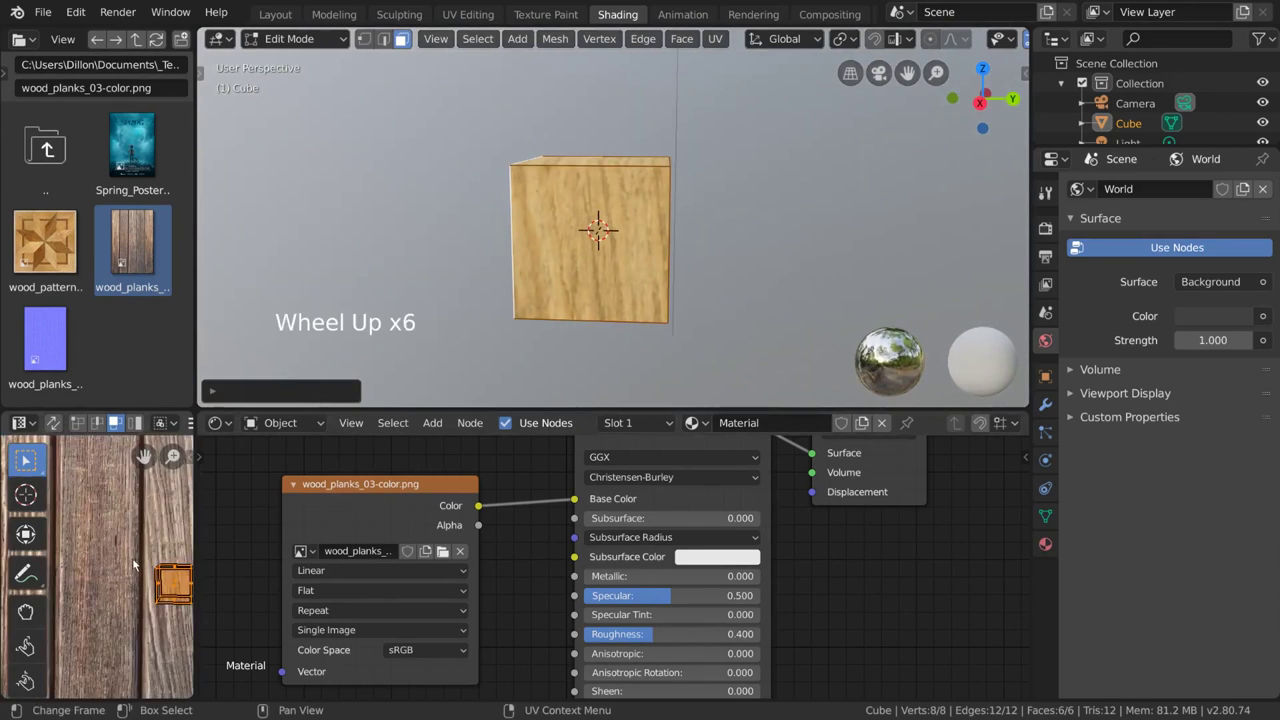
pyautogui.moveTo(133, 562); pyautogui.dragTo(88, 539, button='middle')
pyautogui.scroll(-1, 111, 532)
pyautogui.scroll(3, 111, 532)
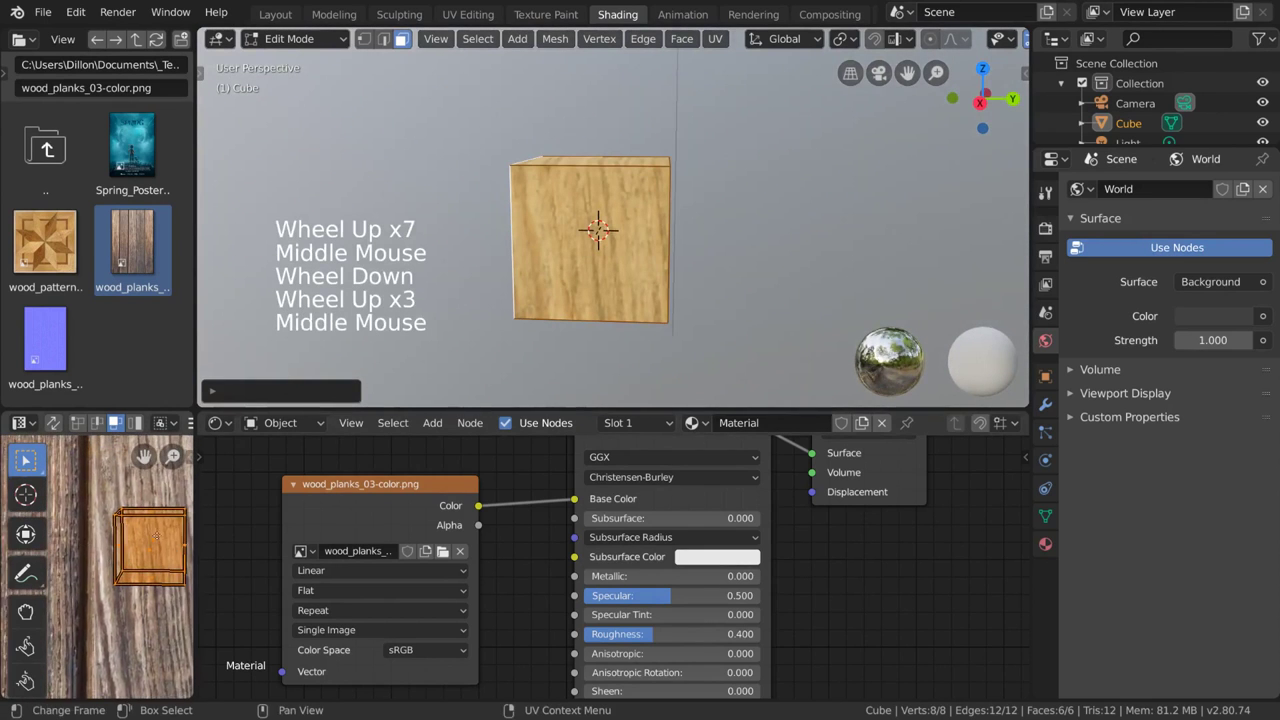
pyautogui.moveTo(190, 531); pyautogui.dragTo(175, 543, button='middle')
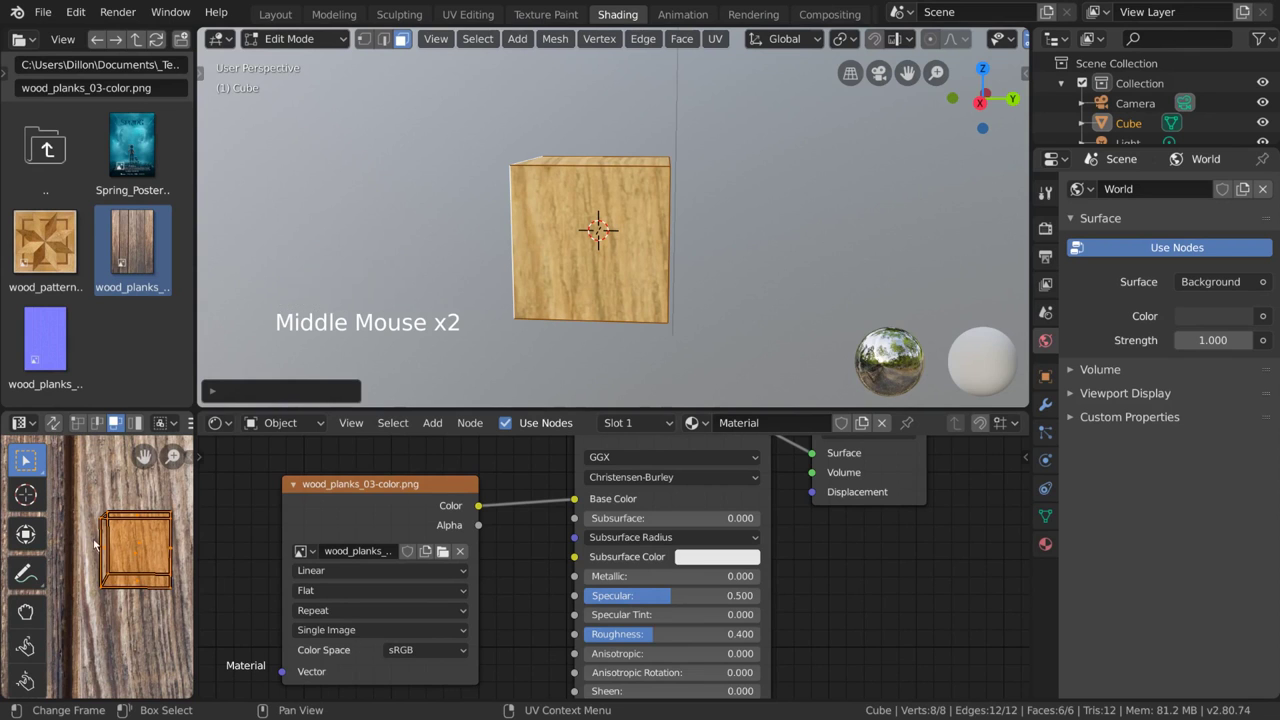
pyautogui.scroll(-9, 115, 569)
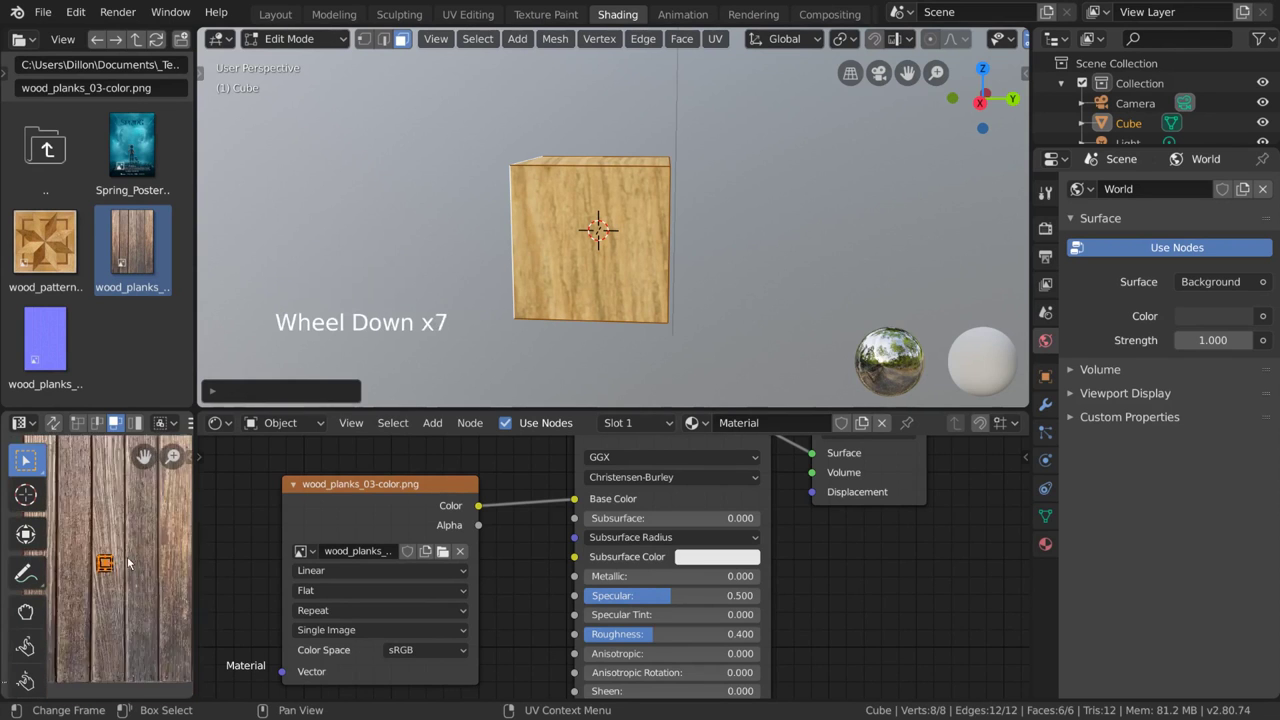
pyautogui.moveTo(130, 556); pyautogui.dragTo(151, 549, button='middle')
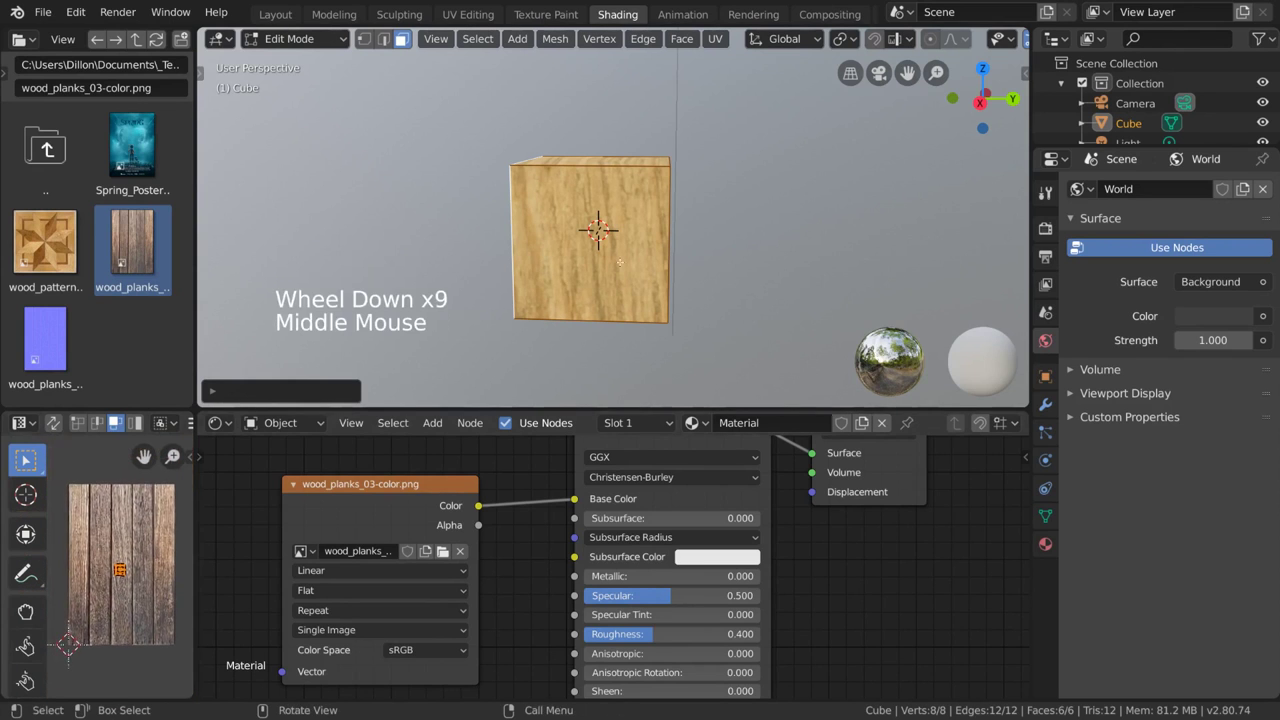
# - Apply UV > Unwrap to the cube, select all its geometry and orbit to view its side
pyautogui.click(712, 40)
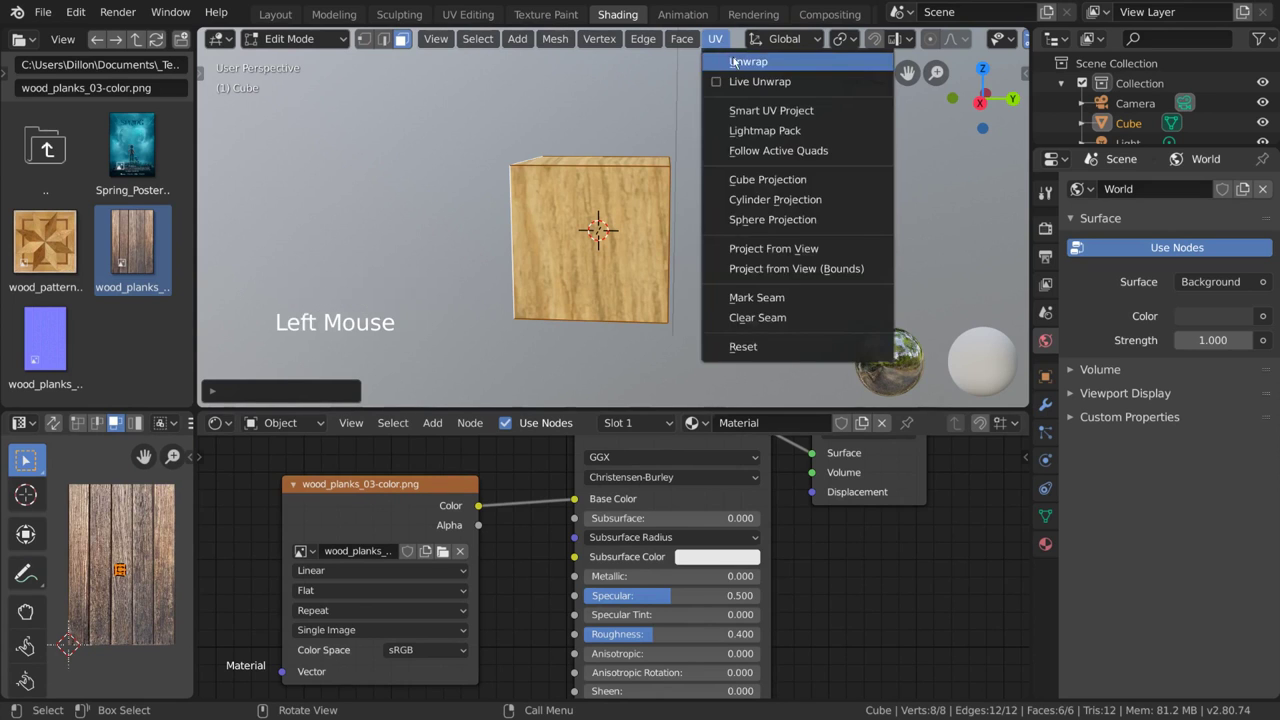
pyautogui.click(733, 57)
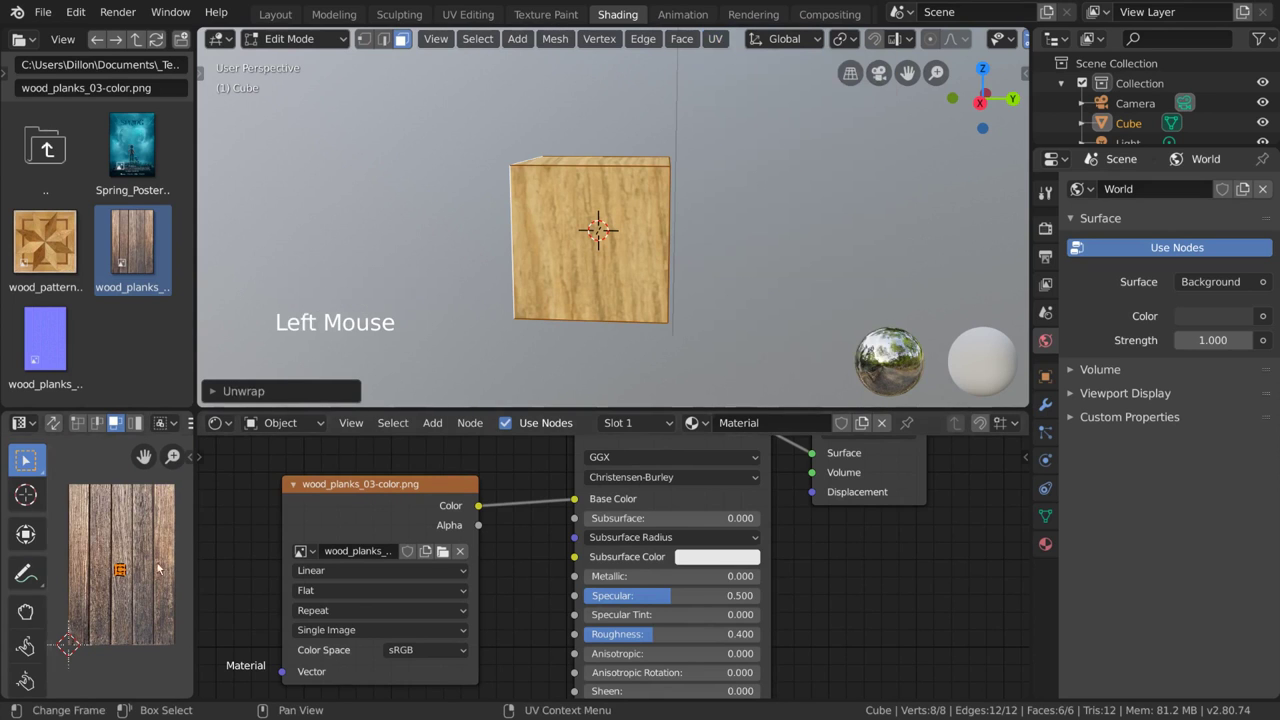
pyautogui.click(714, 39)
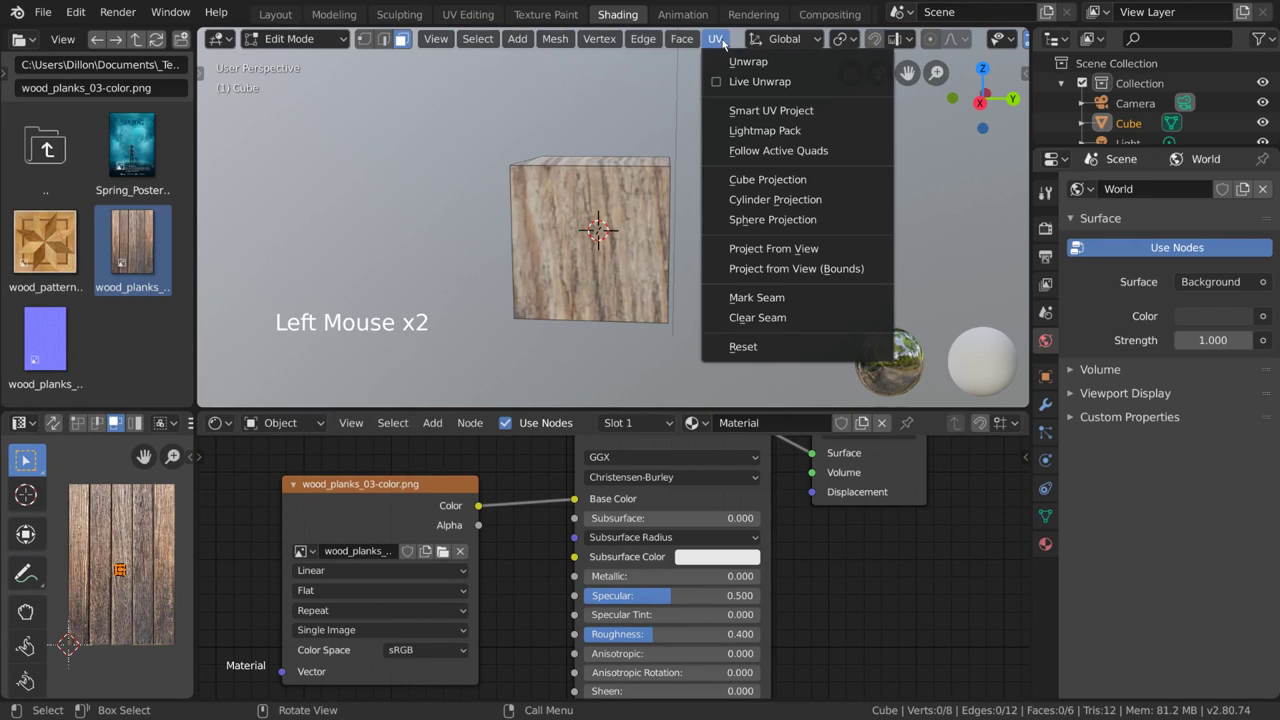
pyautogui.click(737, 55)
pyautogui.press('a')
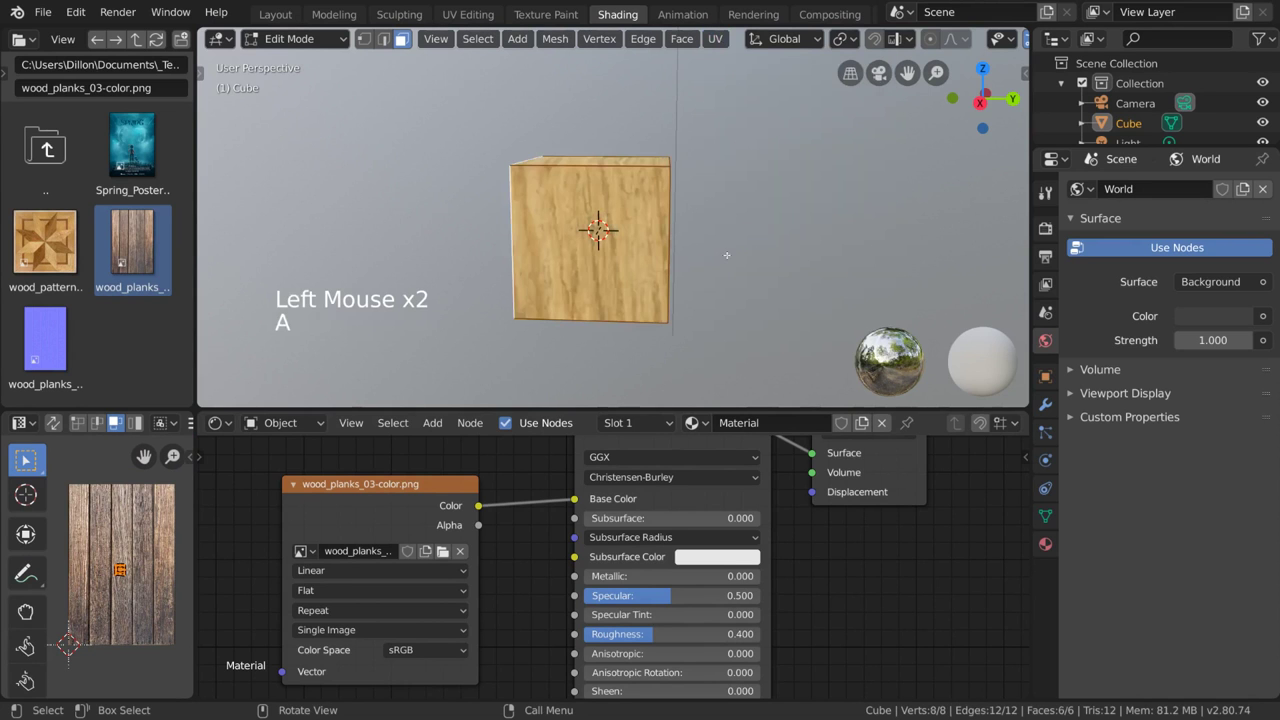
pyautogui.moveTo(716, 259); pyautogui.dragTo(721, 168, button='middle')
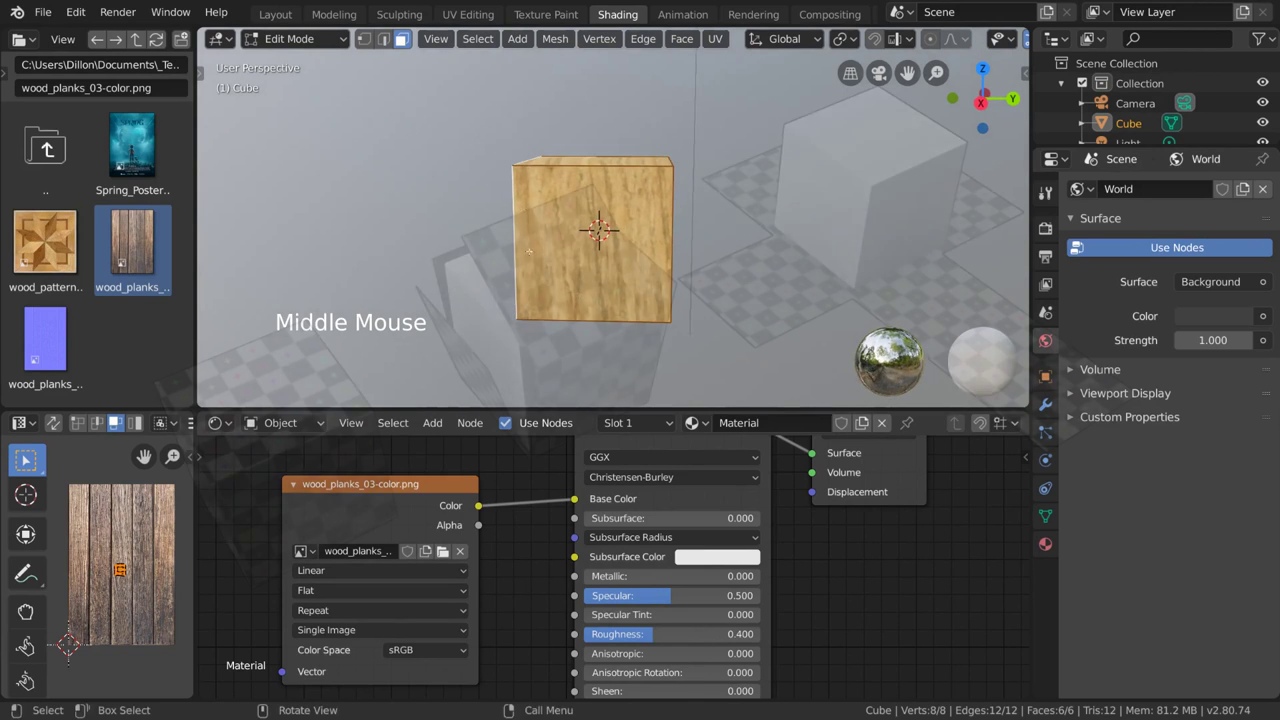
pyautogui.moveTo(700, 200); pyautogui.dragTo(616, 230, button='middle')
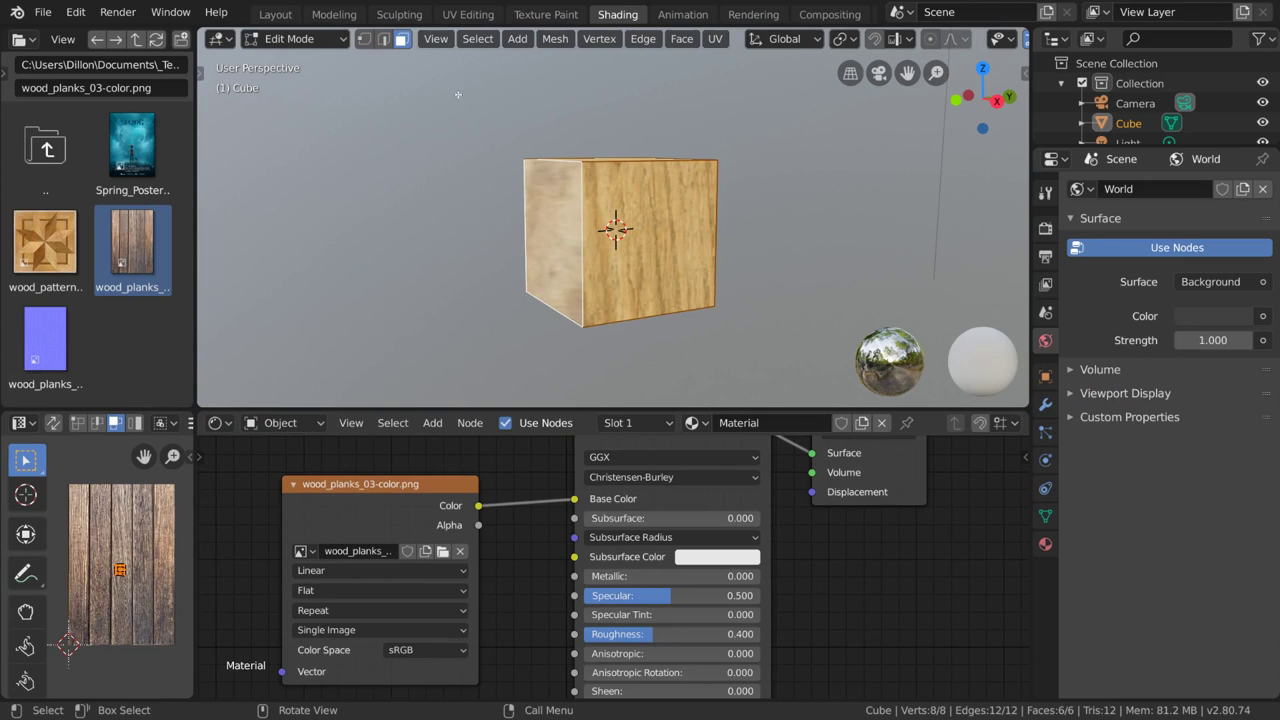
# - In edge select mode, select six cube edges to serve as UV cuts
pyautogui.click(383, 39)
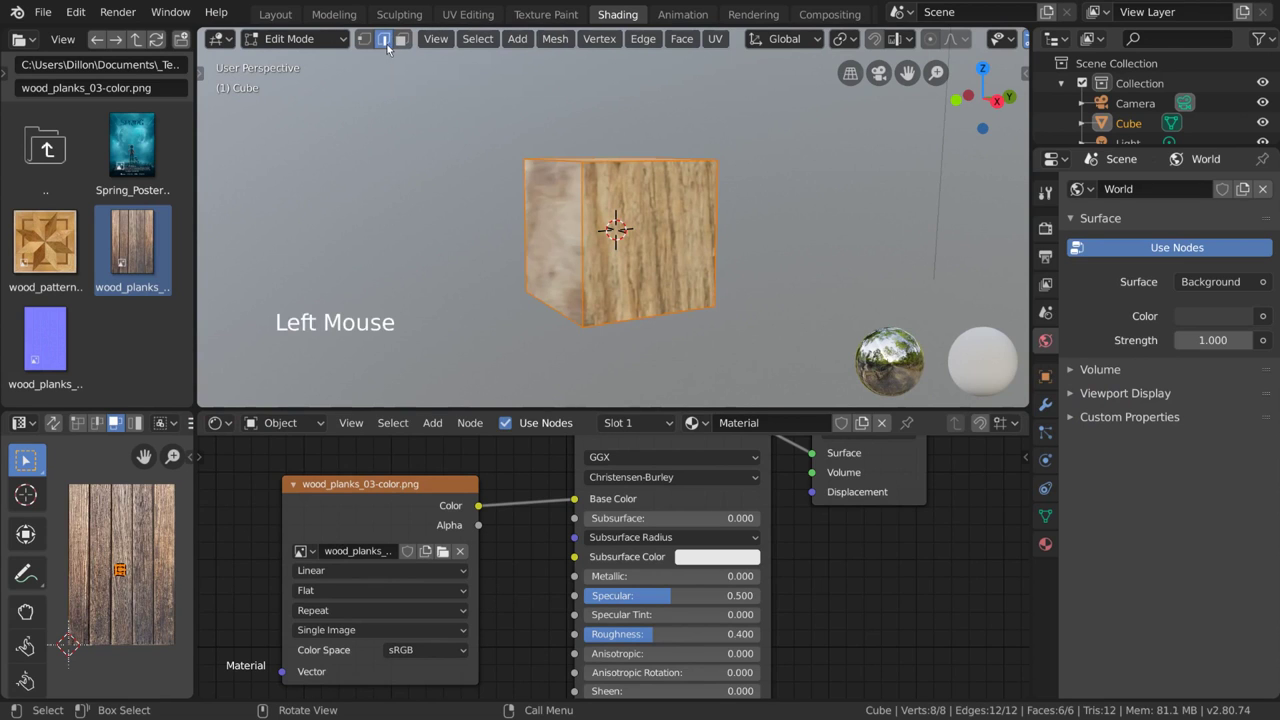
pyautogui.click(555, 160)
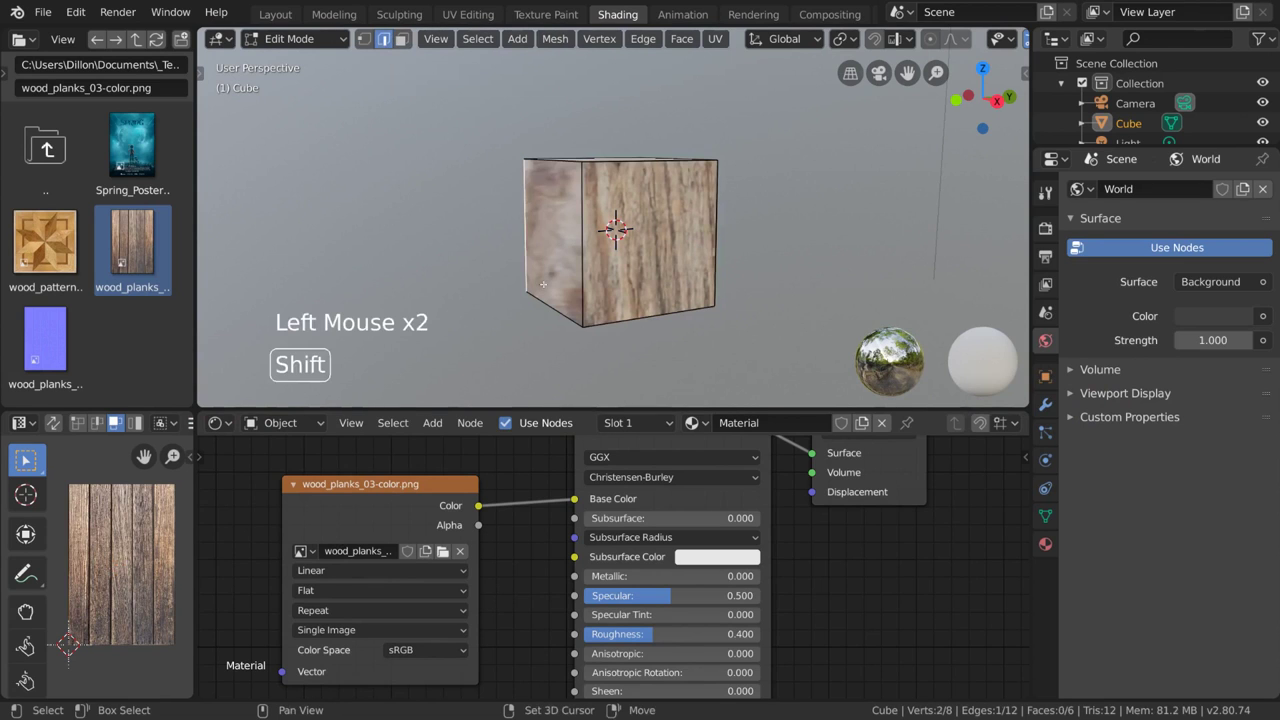
pyautogui.keyDown('shift'); pyautogui.click(575, 261); pyautogui.keyUp('shift')
pyautogui.keyDown('shift'); pyautogui.click(575, 261); pyautogui.keyUp('shift')
pyautogui.moveTo(575, 261); pyautogui.dragTo(581, 262, button='middle')
pyautogui.keyDown('shift'); pyautogui.click(487, 240); pyautogui.keyUp('shift')
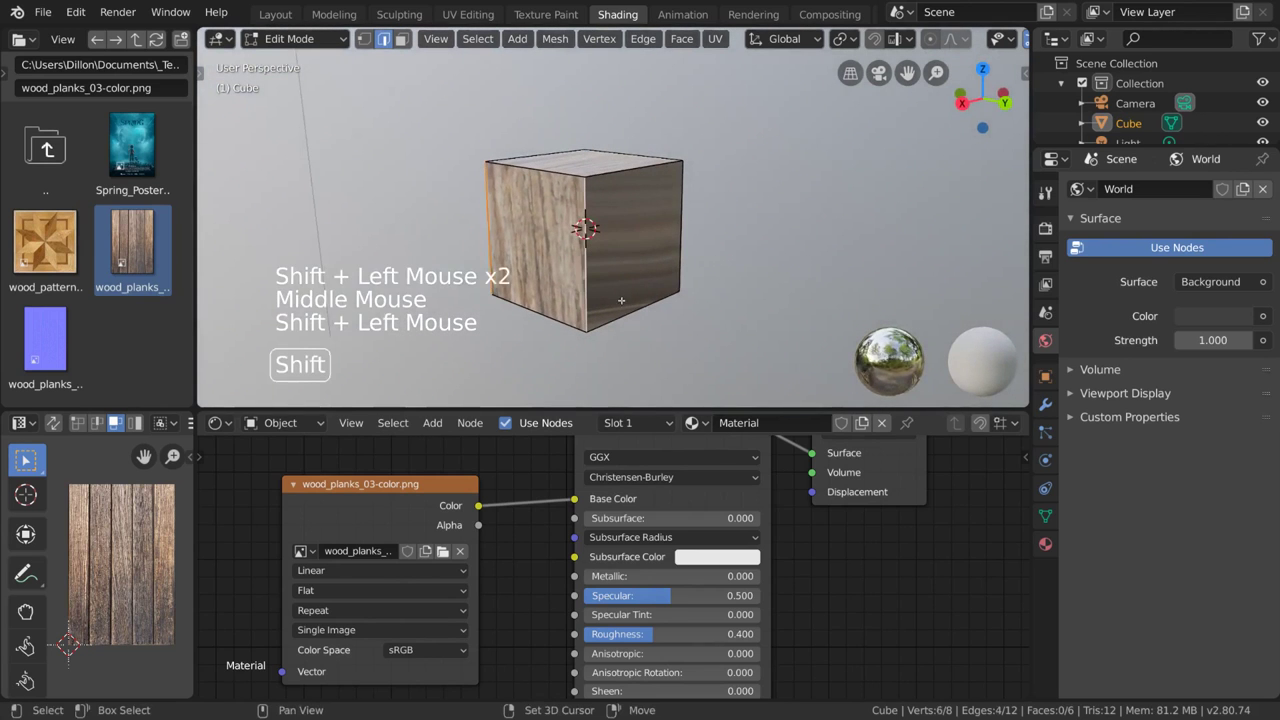
pyautogui.keyDown('shift'); pyautogui.click(682, 248); pyautogui.keyUp('shift')
pyautogui.keyDown('shift'); pyautogui.click(586, 270); pyautogui.keyUp('shift')
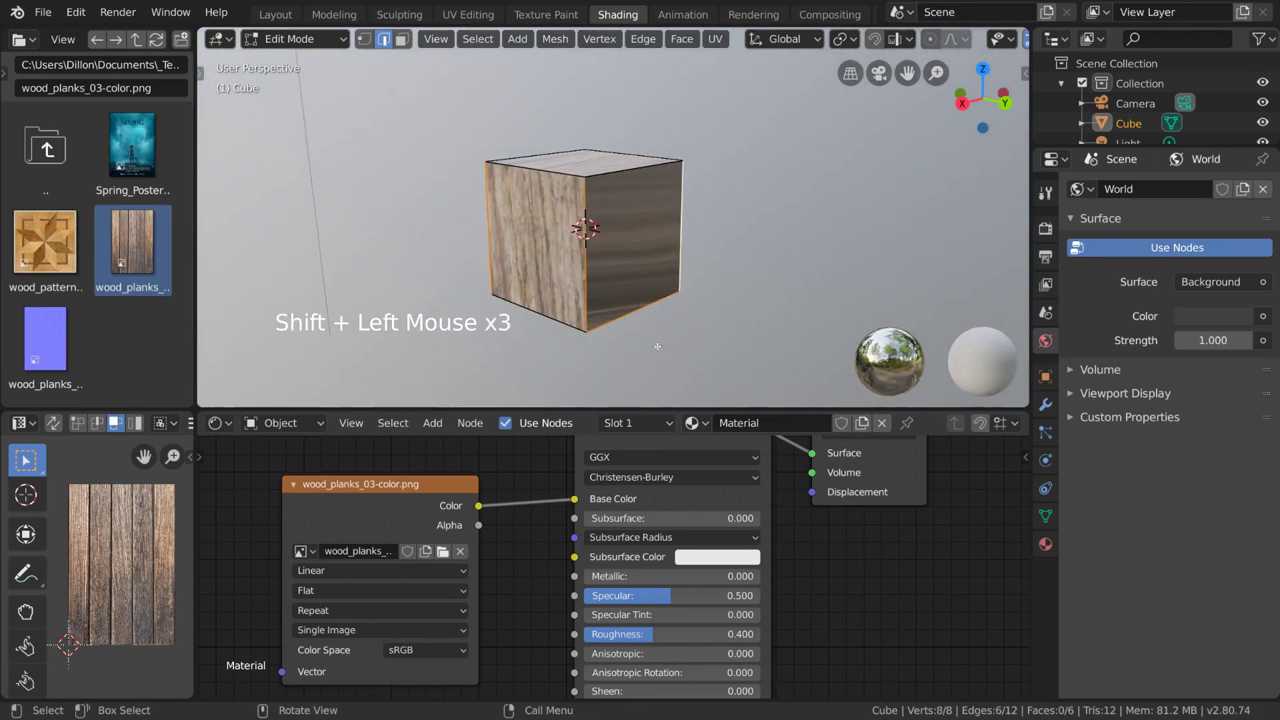
pyautogui.moveTo(600, 275); pyautogui.dragTo(748, 342, button='middle')
# - Mark the six selected edges as UV seams
pyautogui.click(715, 38)
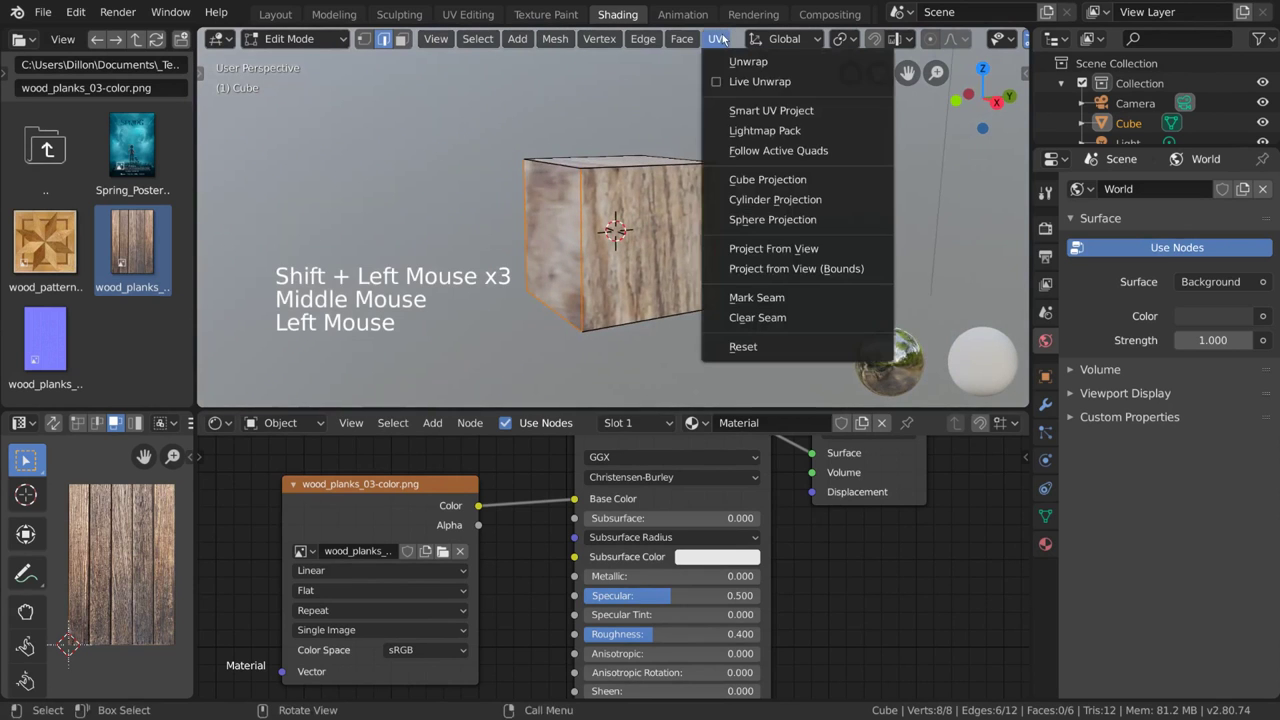
pyautogui.click(810, 299)
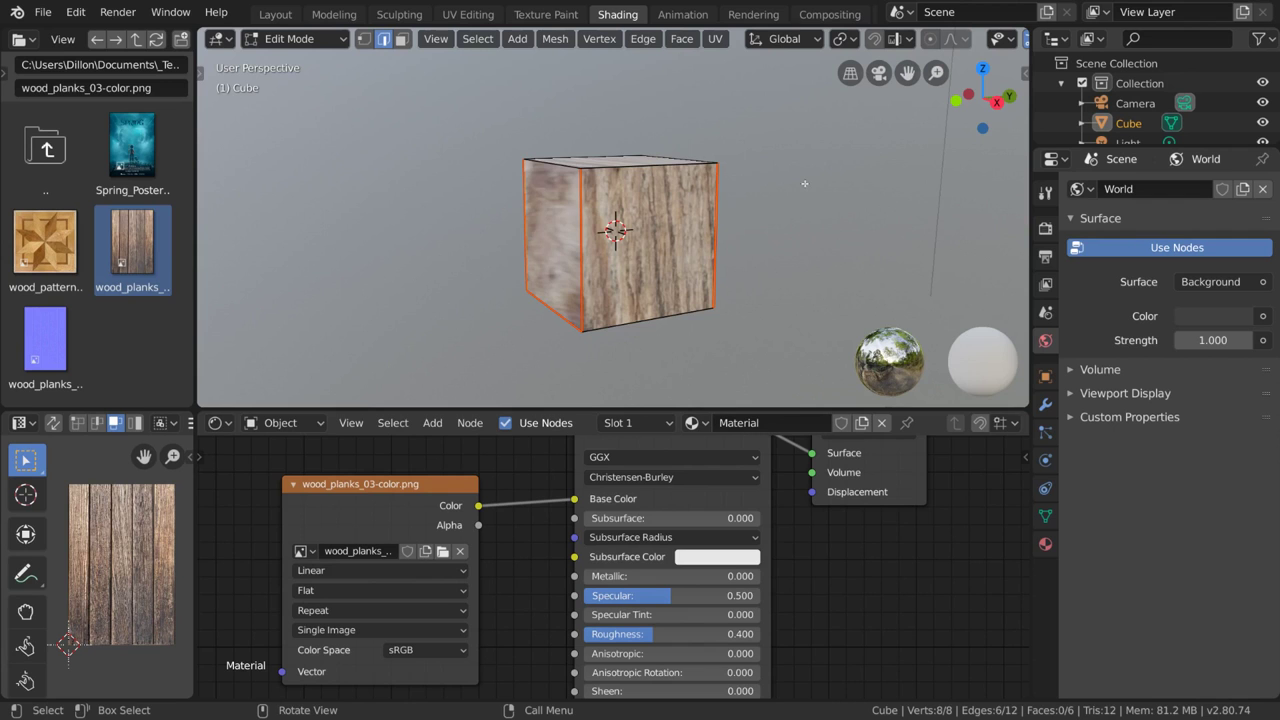
pyautogui.moveTo(802, 185)
pyautogui.mouseDown(button='middle')
pyautogui.moveTo(760, 192)
pyautogui.moveTo(796, 184)
pyautogui.mouseUp(button='middle')
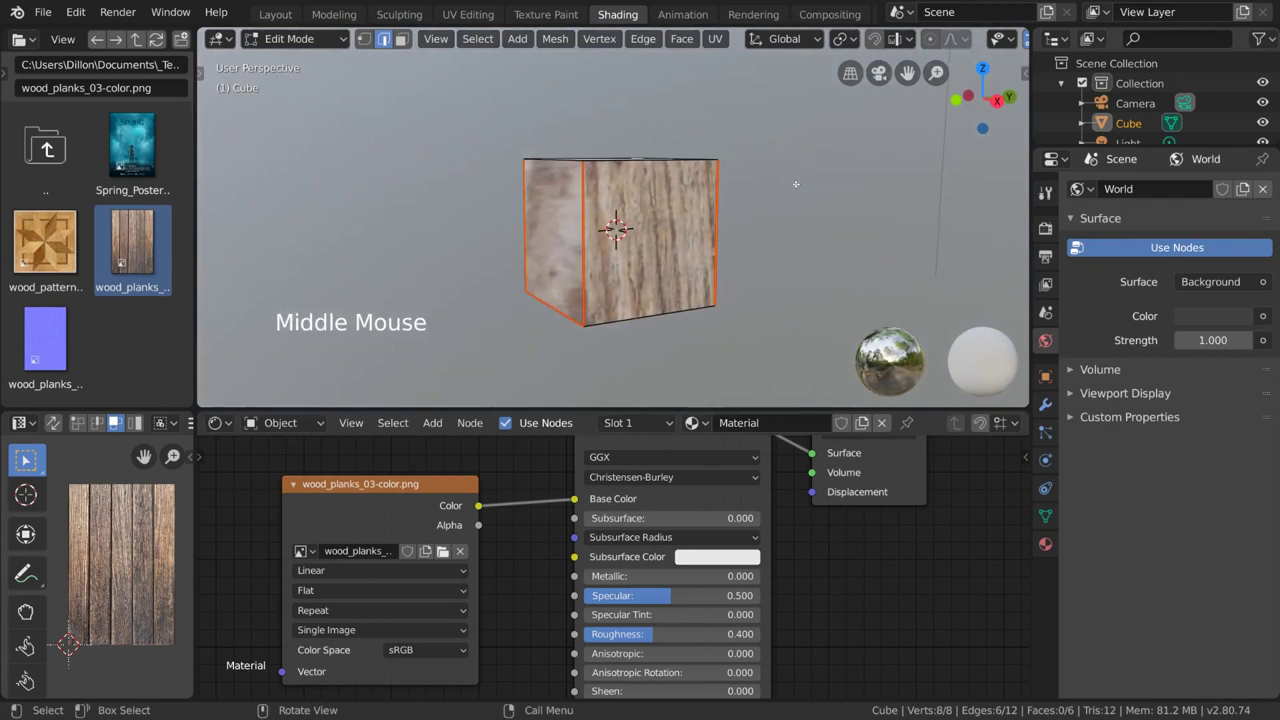
# - Mark one more top edge as a seam, then select all geometry
pyautogui.click(665, 314)
pyautogui.moveTo(665, 314); pyautogui.dragTo(700, 250, button='middle')
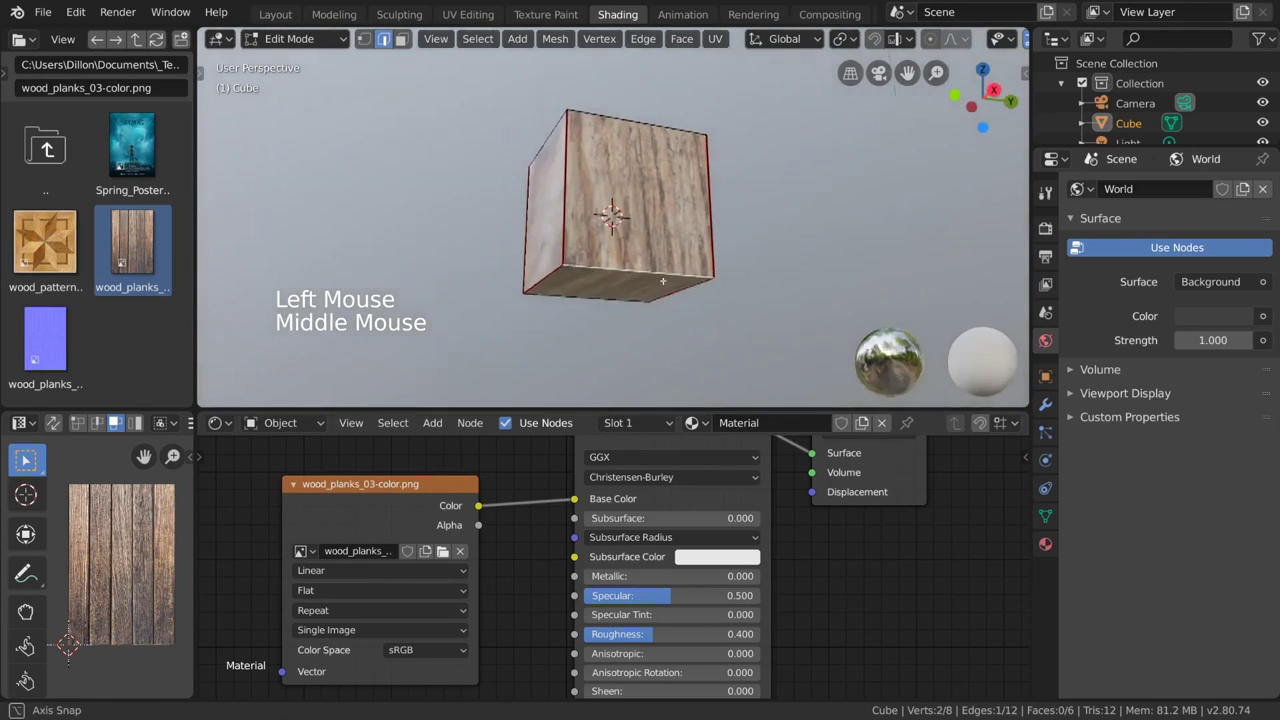
pyautogui.click(715, 38)
pyautogui.click(766, 292)
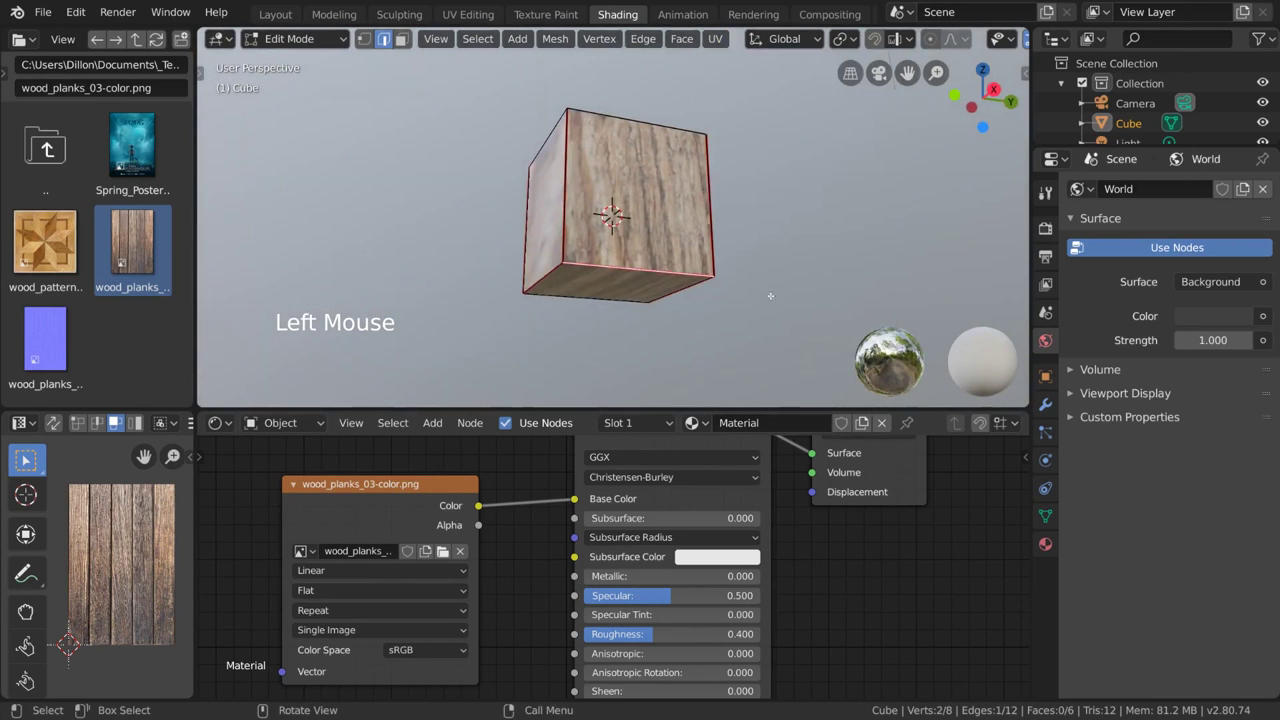
pyautogui.press('a')
pyautogui.moveTo(765, 298); pyautogui.dragTo(735, 110, button='middle')
# - Unwrap the fully selected cube along its seams into a cross-shaped UV layout
pyautogui.click(724, 42)
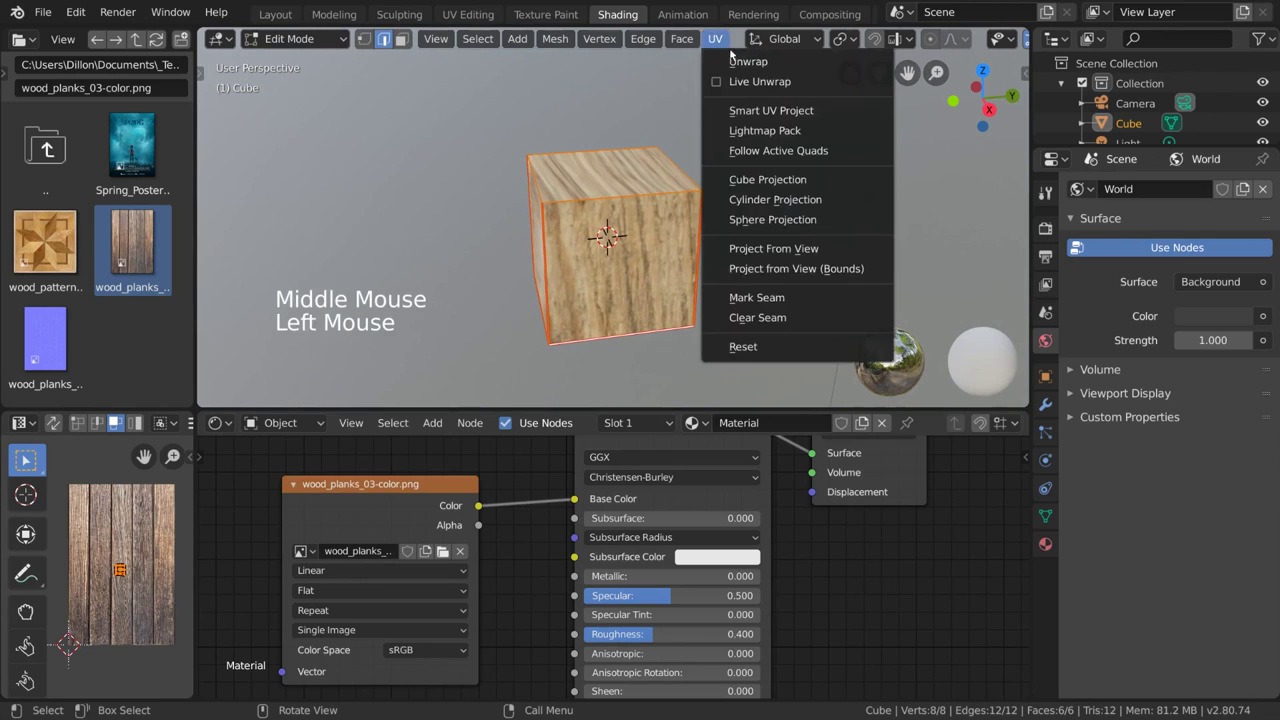
pyautogui.click(822, 68)
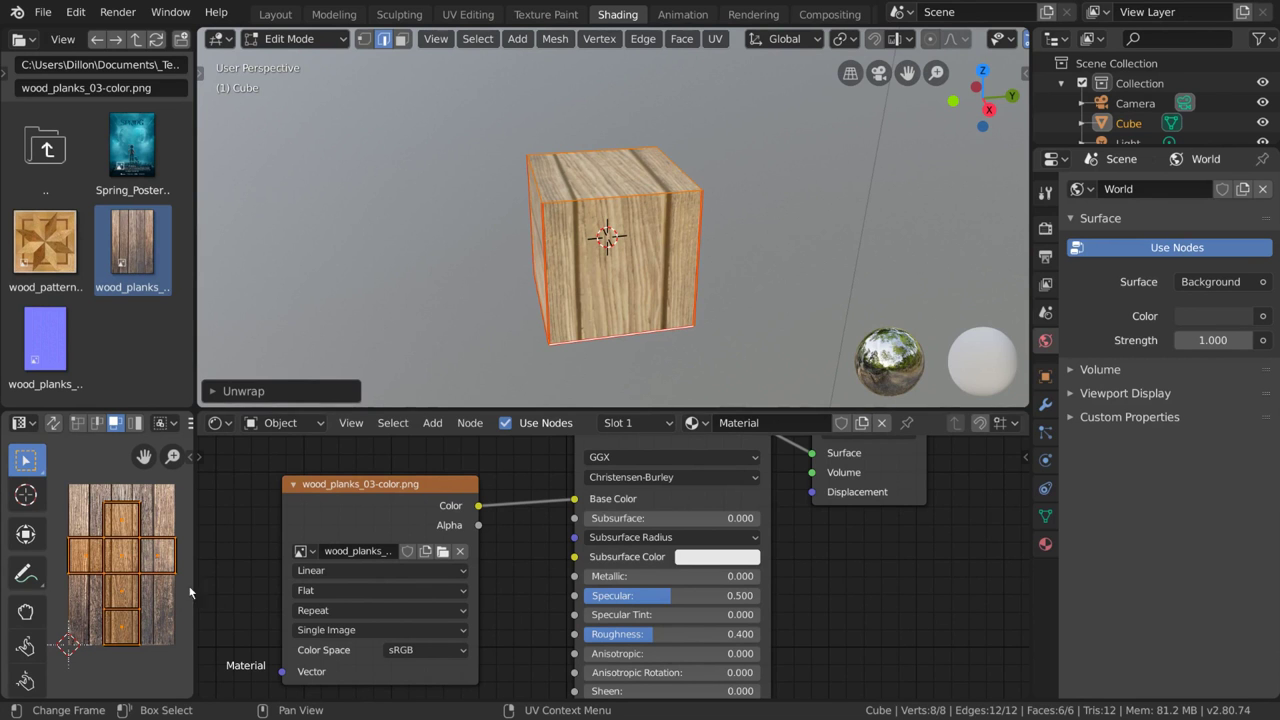
pyautogui.moveTo(560, 300); pyautogui.dragTo(618, 308, button='middle')
pyautogui.scroll(-2, 617, 309)
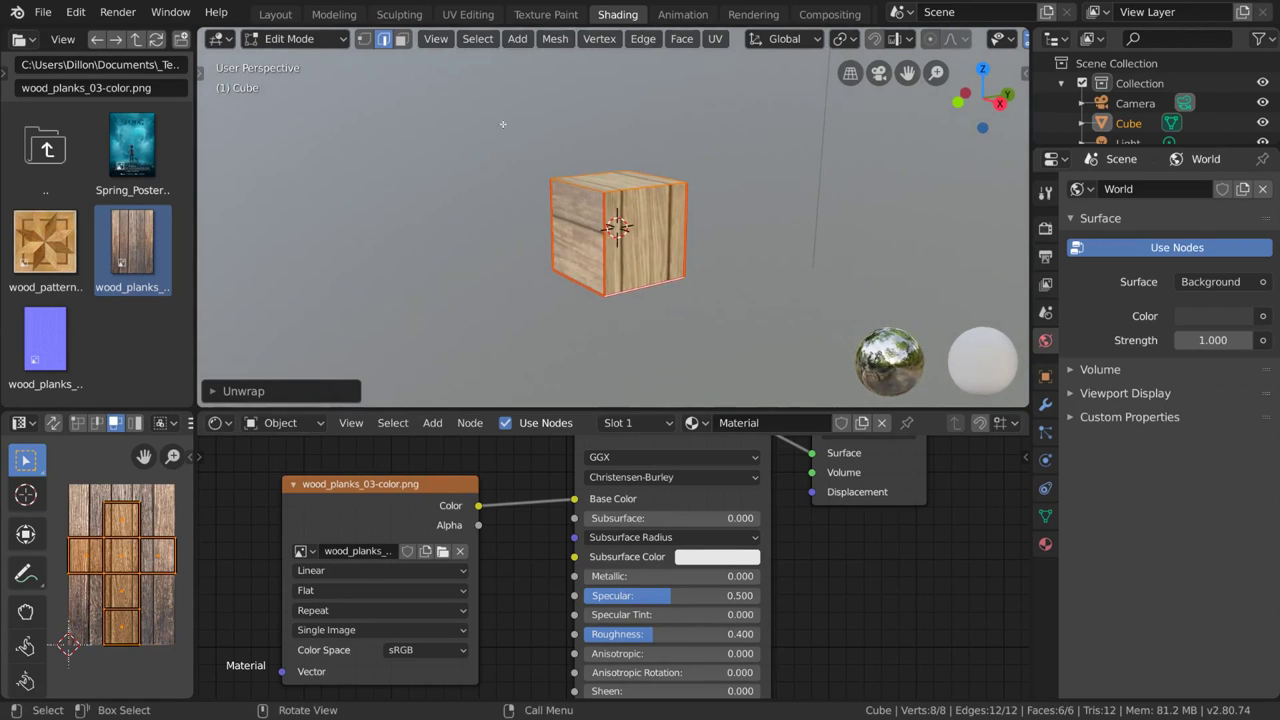
pyautogui.click(387, 44)
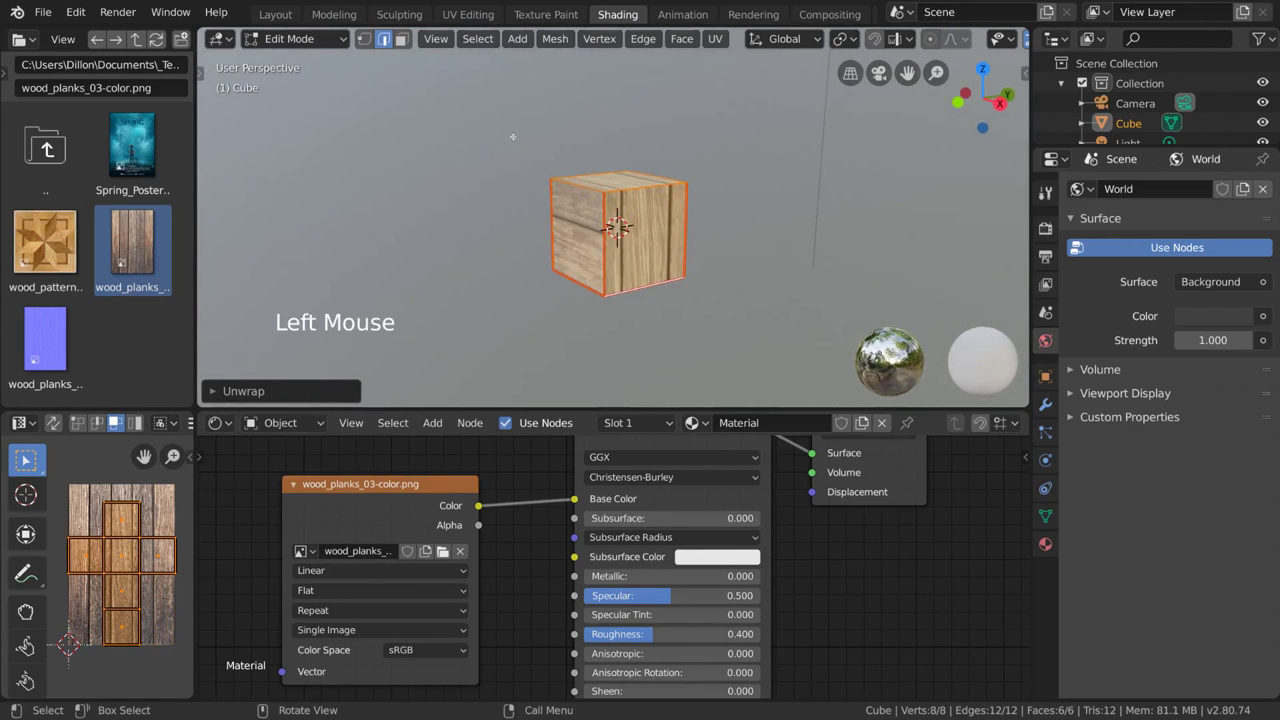
pyautogui.click(403, 43)
pyautogui.click(570, 224)
pyautogui.moveTo(782, 236); pyautogui.dragTo(595, 193, button='middle')
pyautogui.keyDown('shift'); pyautogui.click(637, 232); pyautogui.keyUp('shift')
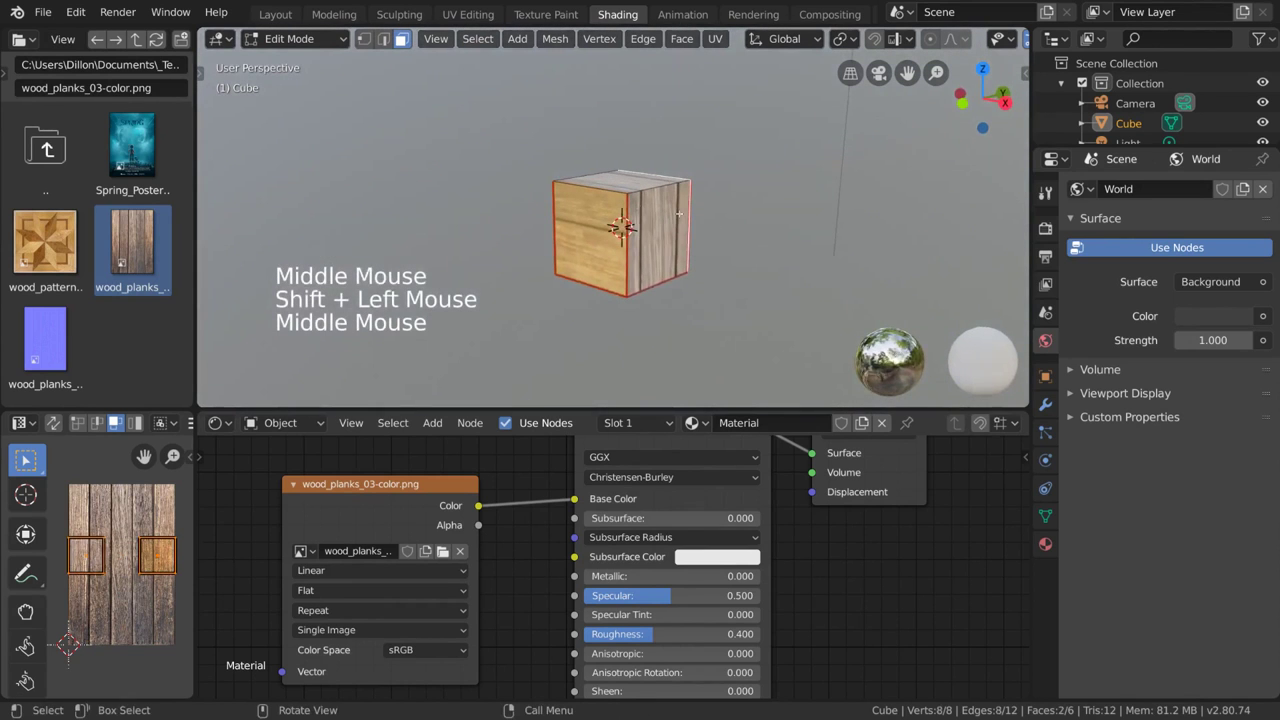
pyautogui.click(383, 39)
pyautogui.keyDown('shift'); pyautogui.click(625, 178); pyautogui.keyUp('shift')
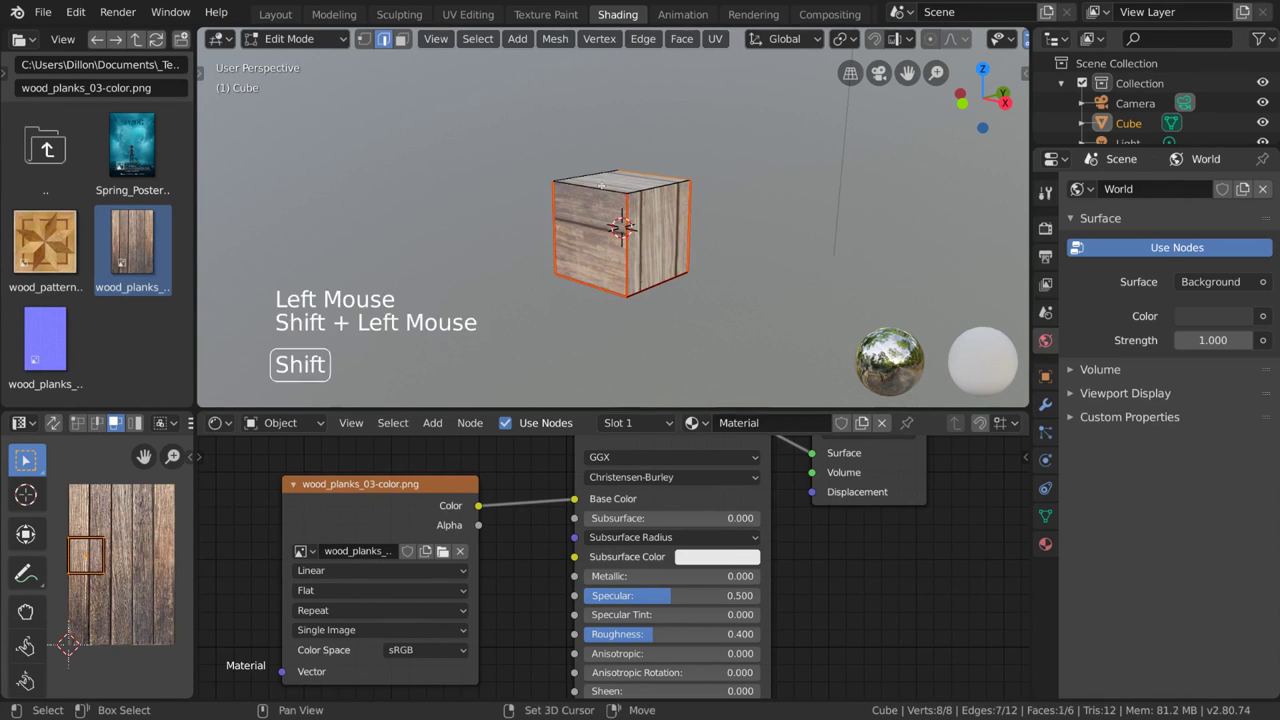
pyautogui.moveTo(625, 178)
pyautogui.mouseDown(button='middle')
pyautogui.moveTo(658, 180)
pyautogui.moveTo(620, 171)
pyautogui.mouseUp(button='middle')
pyautogui.keyDown('shift'); pyautogui.click(658, 180); pyautogui.keyUp('shift')
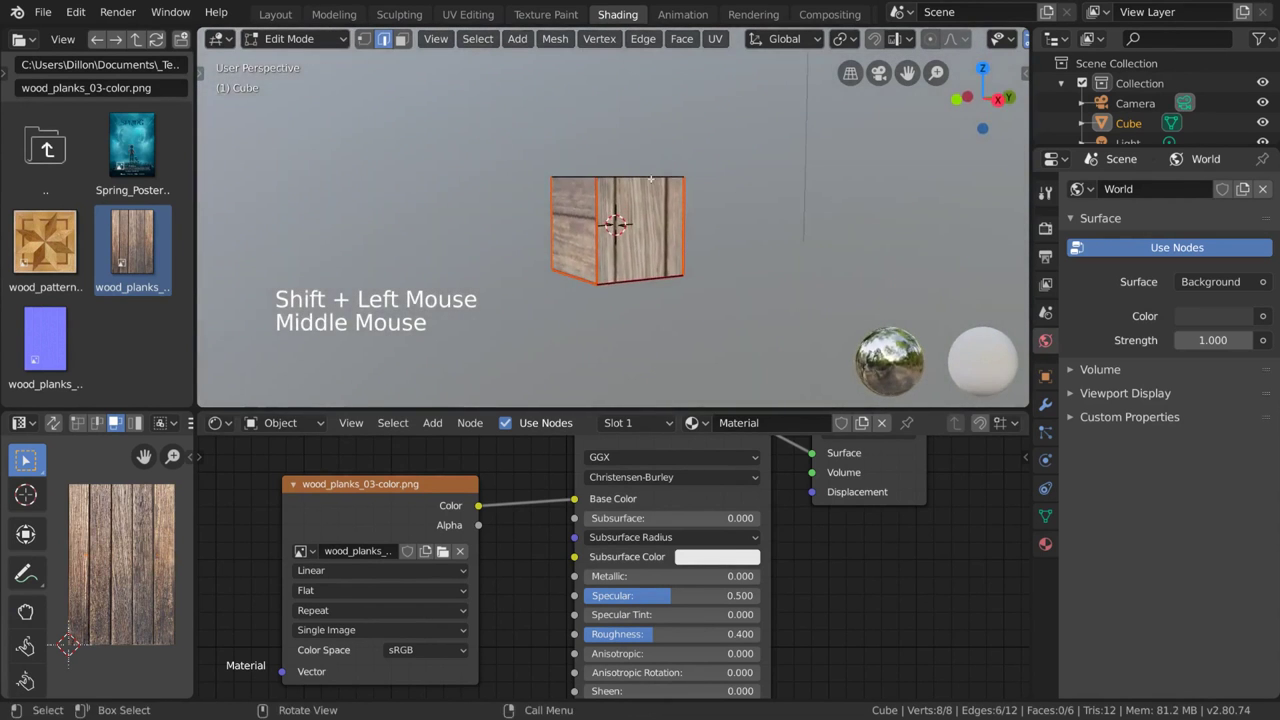
pyautogui.press('a')
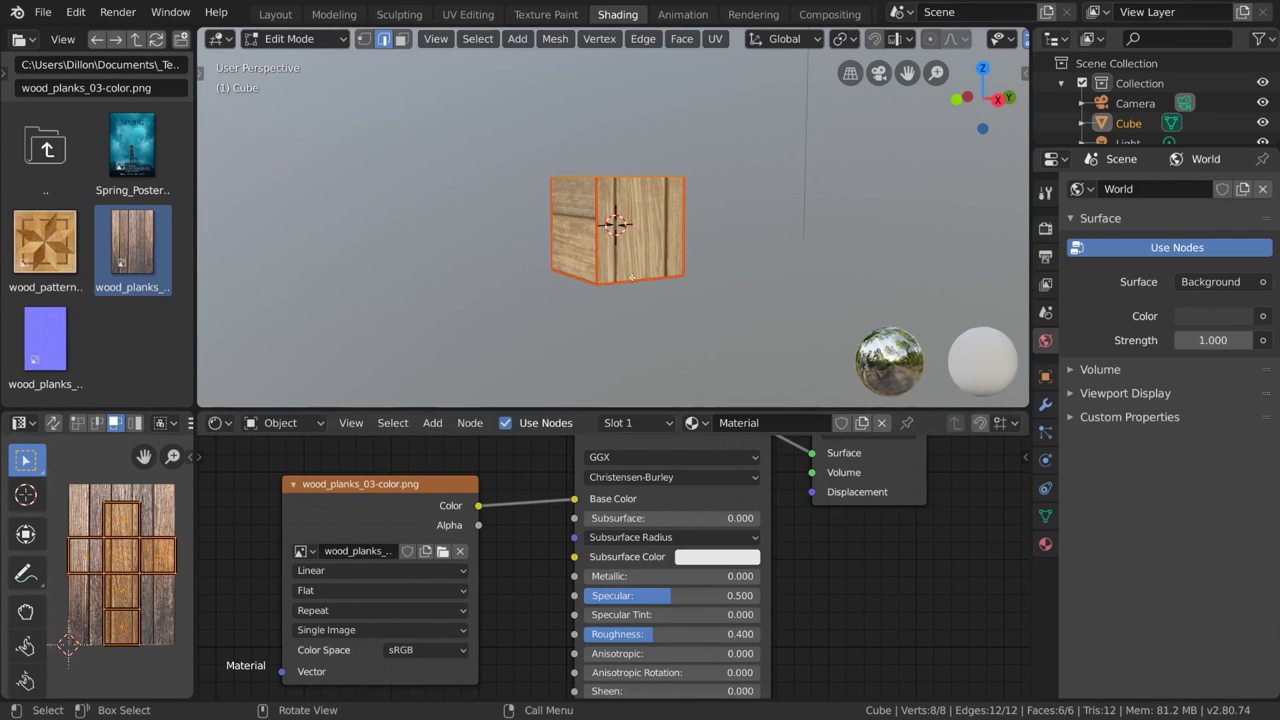
pyautogui.moveTo(645, 281); pyautogui.dragTo(672, 285, button='middle')
pyautogui.click(635, 251)
pyautogui.press('a')
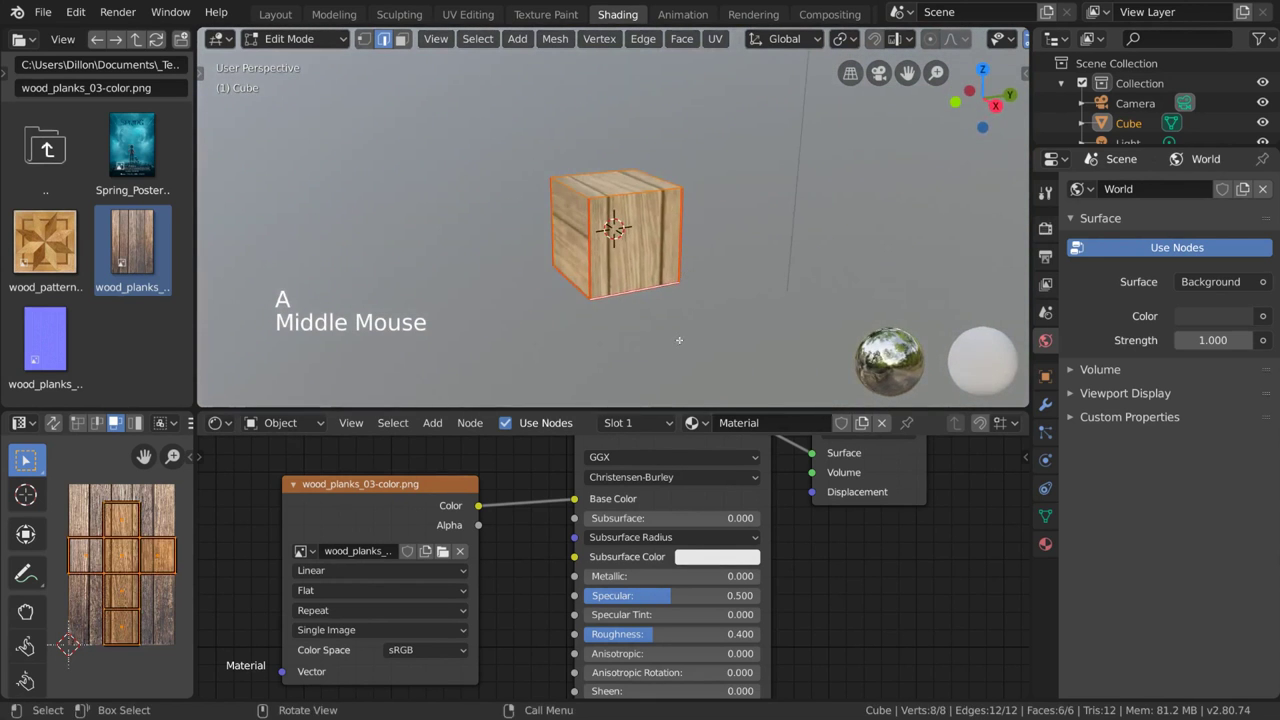